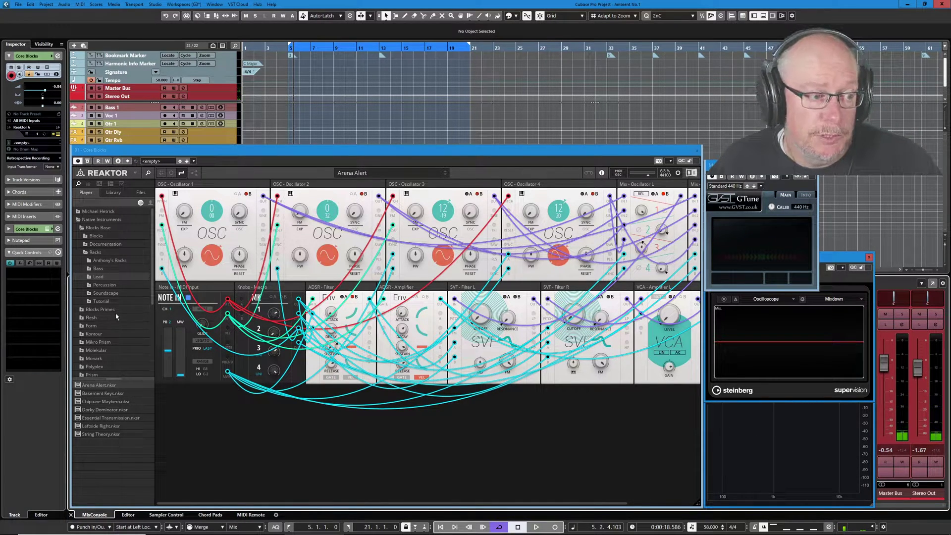
- Load Source Of Uncertainty.nksr from the Soundscape racks and play it, stopping and resuming with Space
click(104, 295)
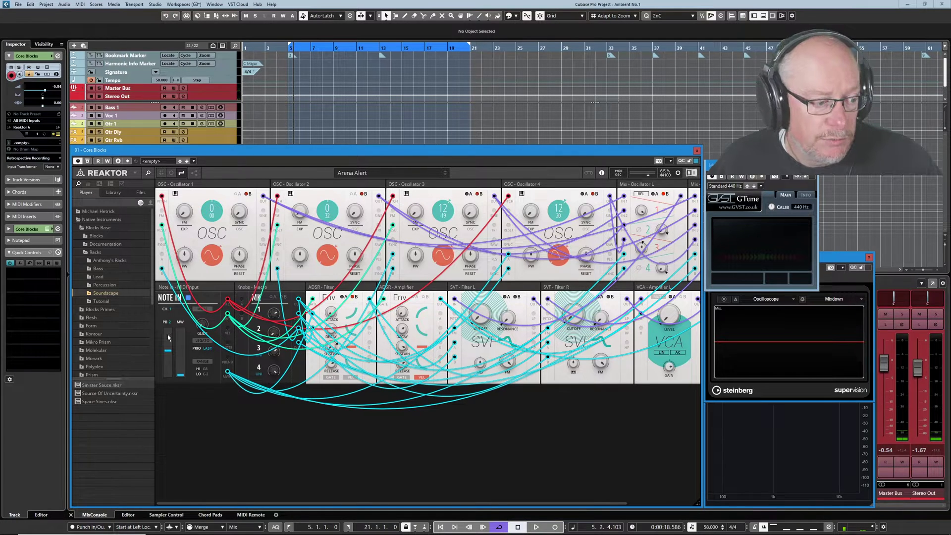
double_click(104, 385)
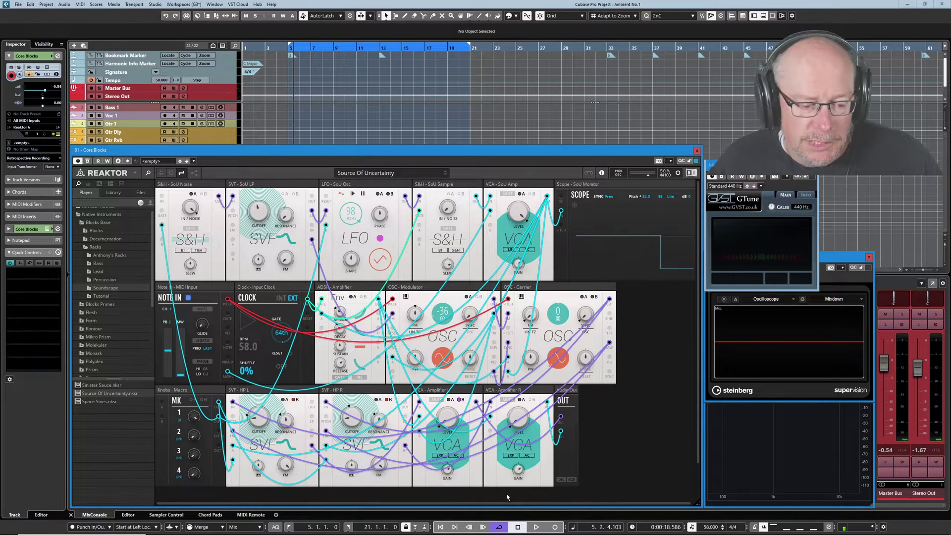
click(536, 528)
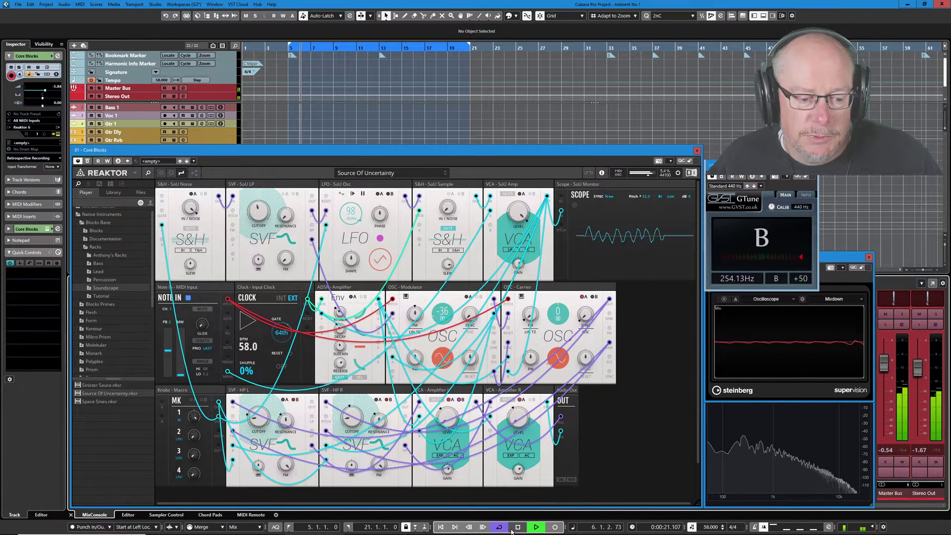
key(space)
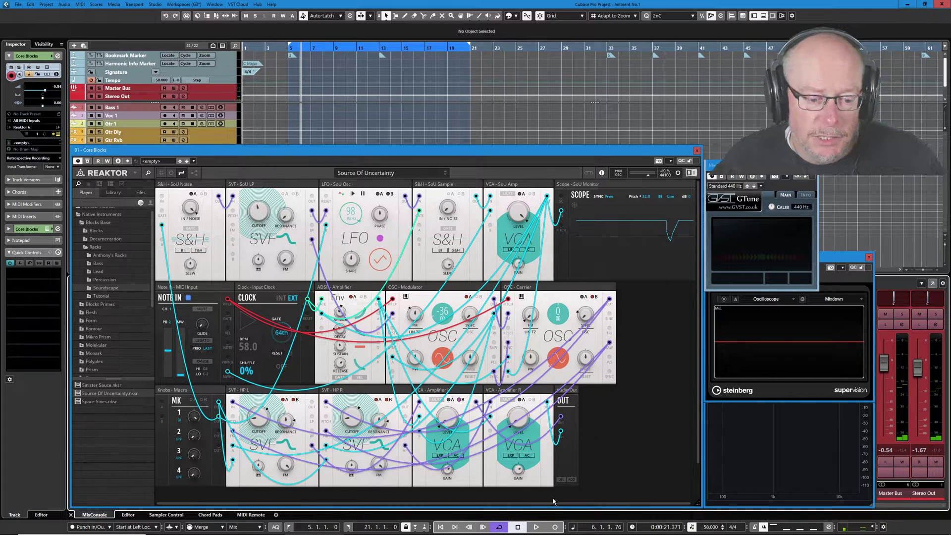
key(space)
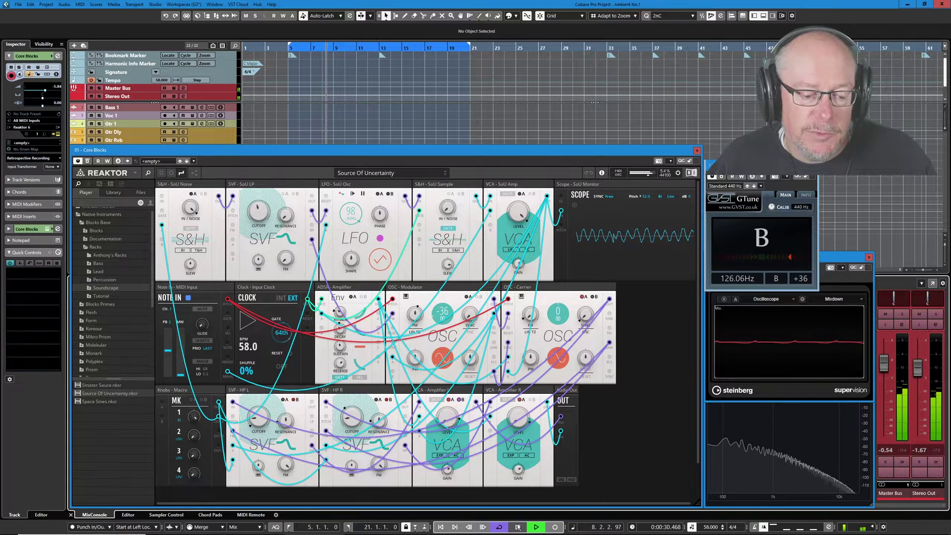
key(space)
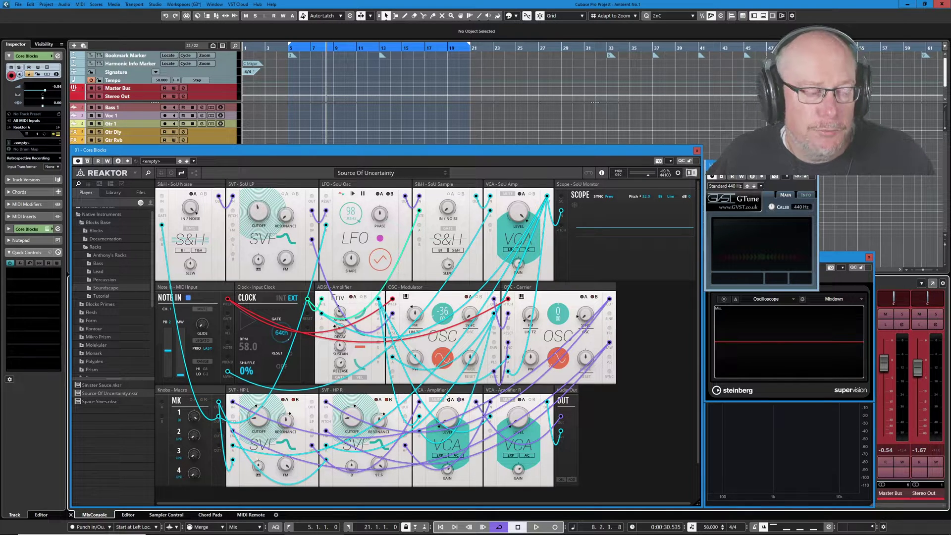
- Add Bento Box oscillators after the ADSR and before Audio Out, plus a CVP after OSC - Modulator
click(86, 232)
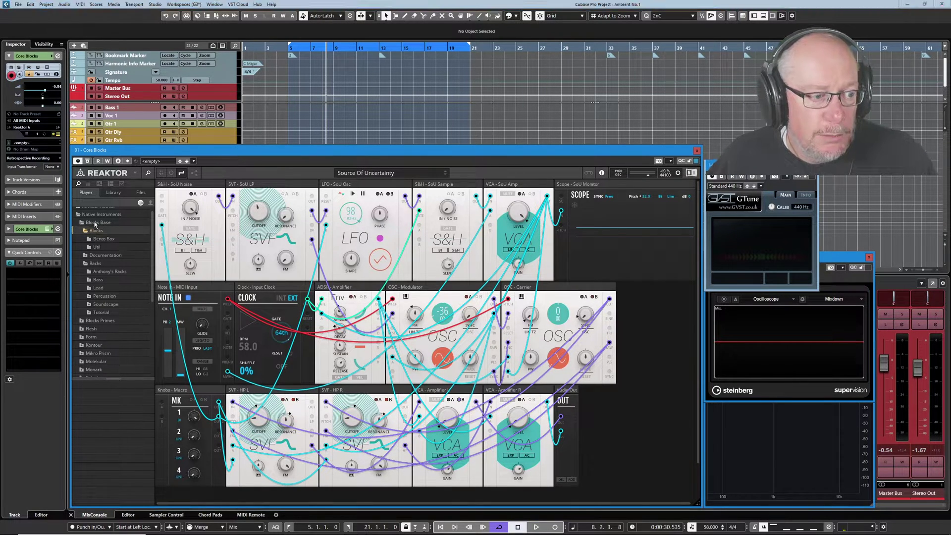
click(106, 239)
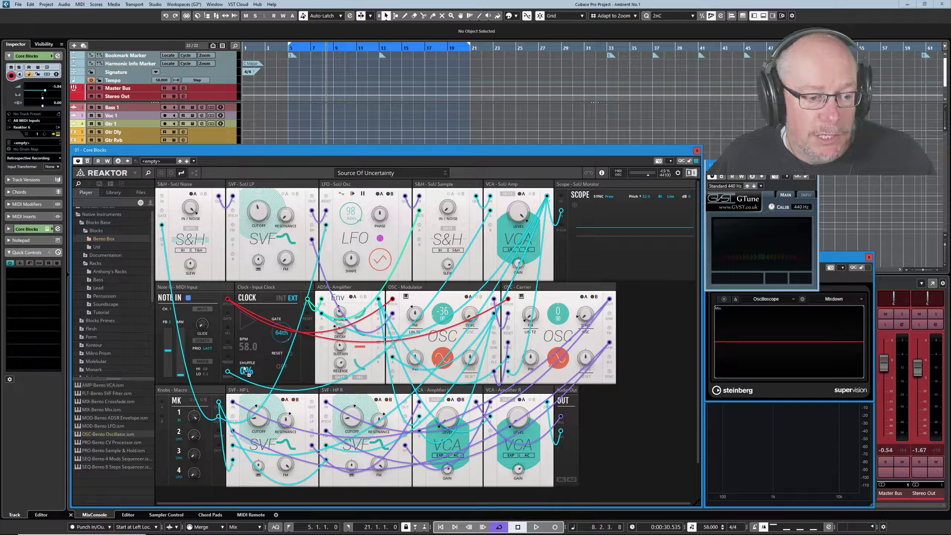
drag(274, 353, 396, 322)
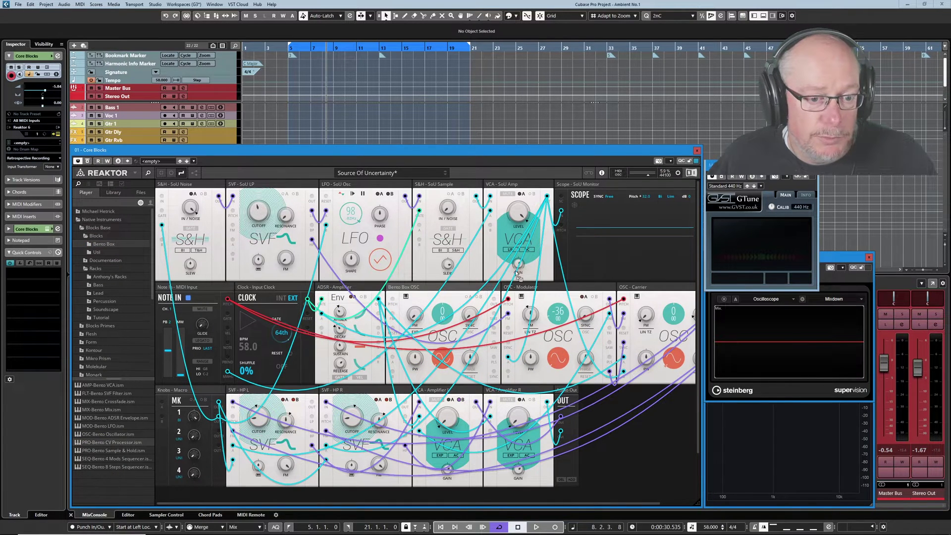
drag(537, 269, 565, 255)
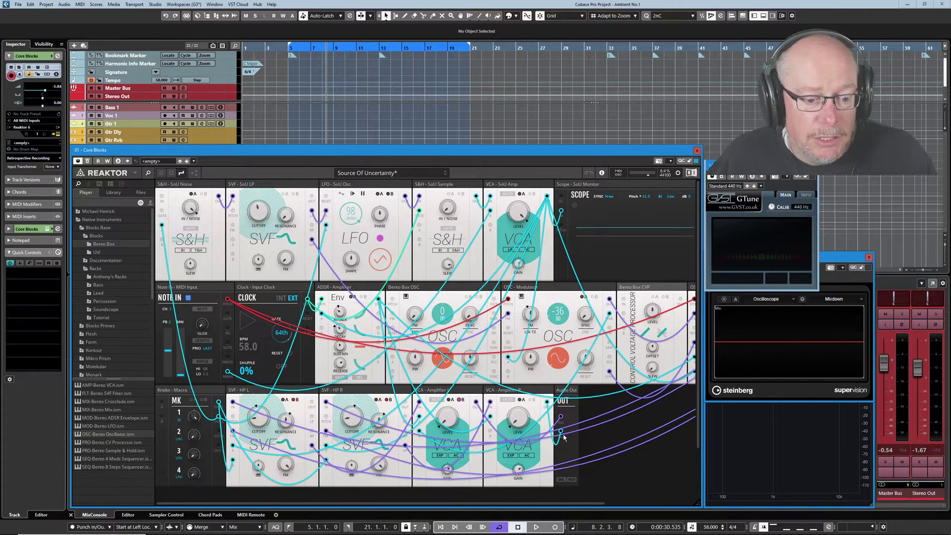
drag(566, 438, 566, 441)
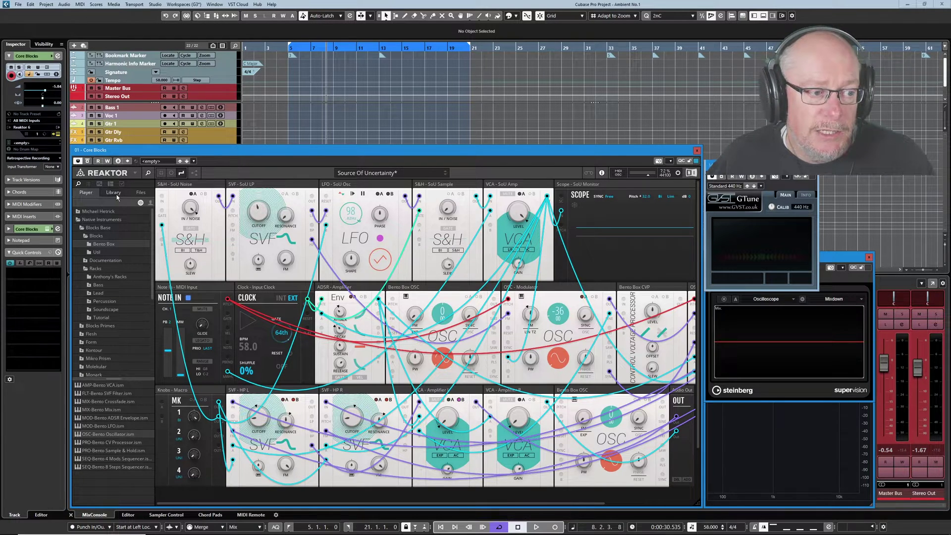
- Insert MOD-Bento LFO from the Blocks Base Bento Box library right after the ADSR
click(115, 193)
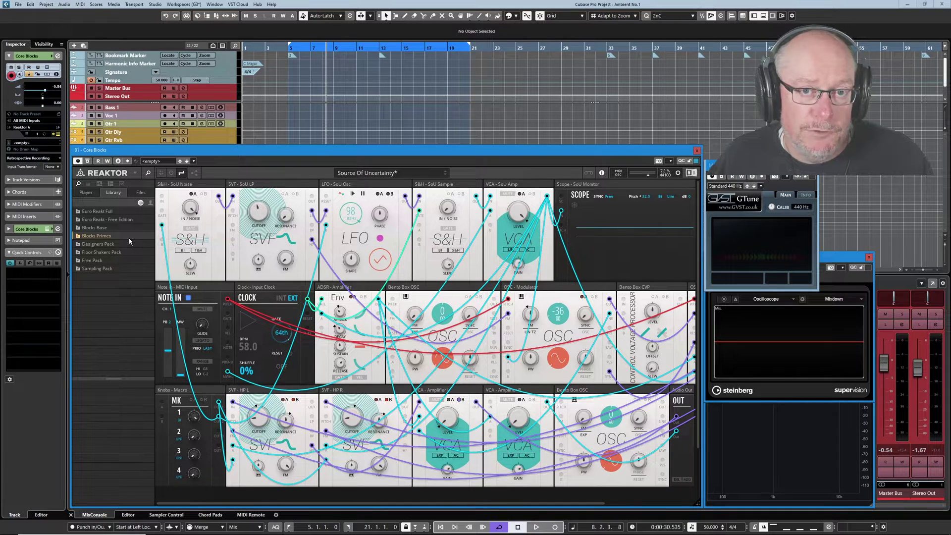
click(78, 229)
click(91, 237)
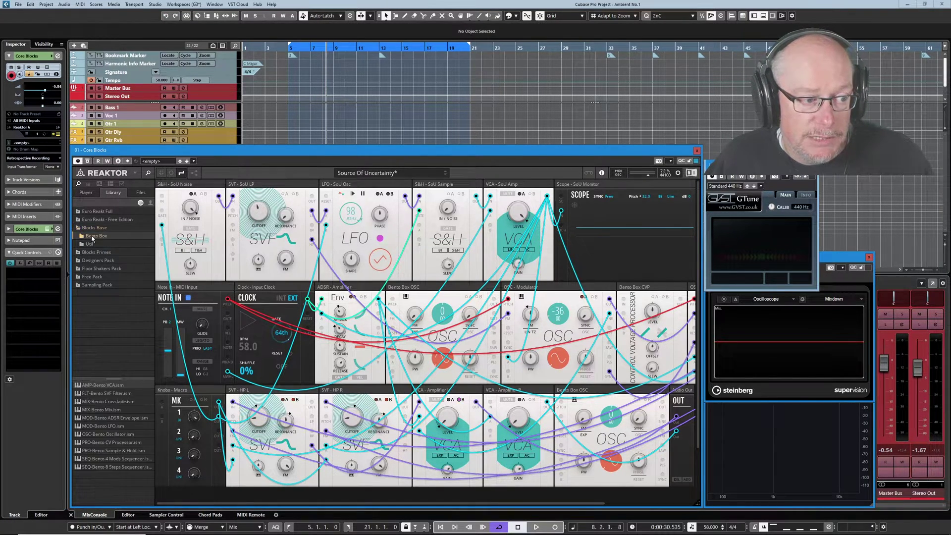
drag(104, 427, 396, 337)
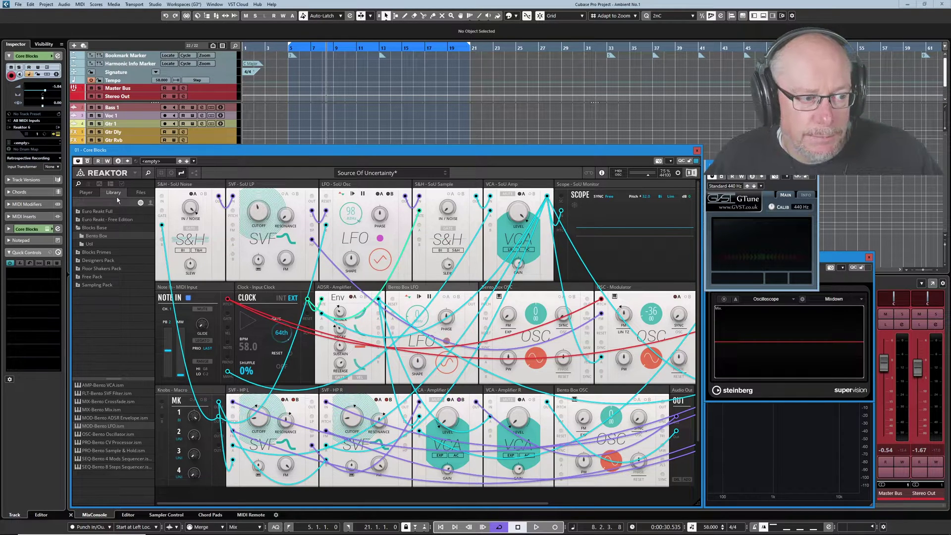
click(150, 203)
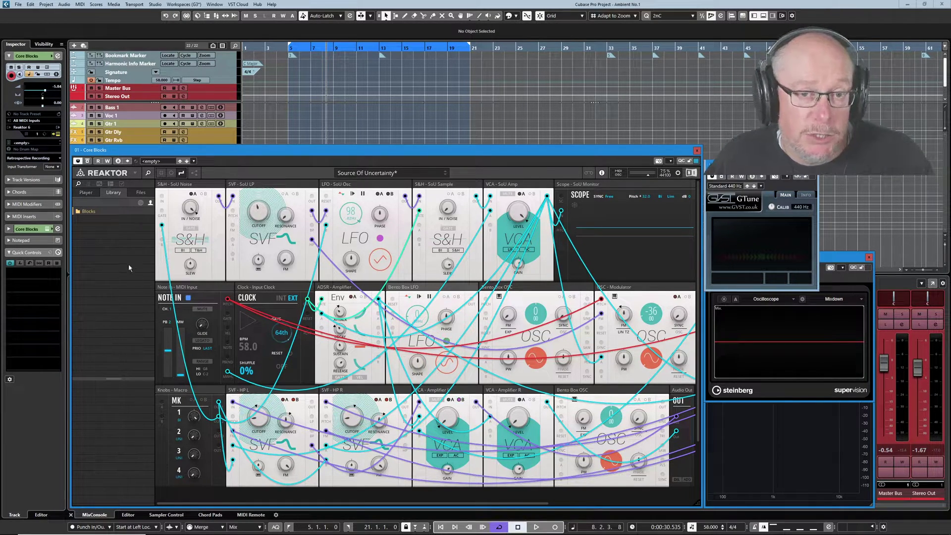
- Show the user's Racks folder in the Player browser, listing 002 Osc with Env and other saved racks
click(140, 203)
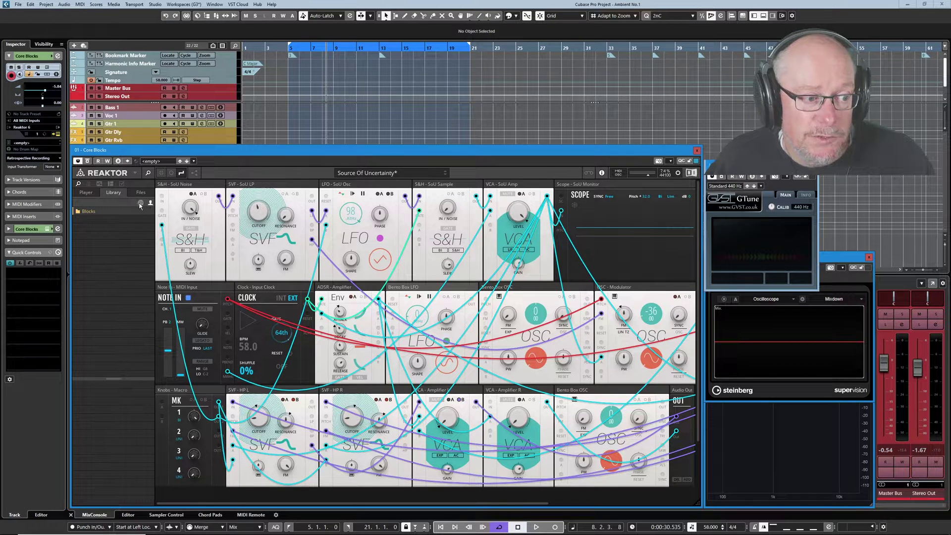
click(87, 193)
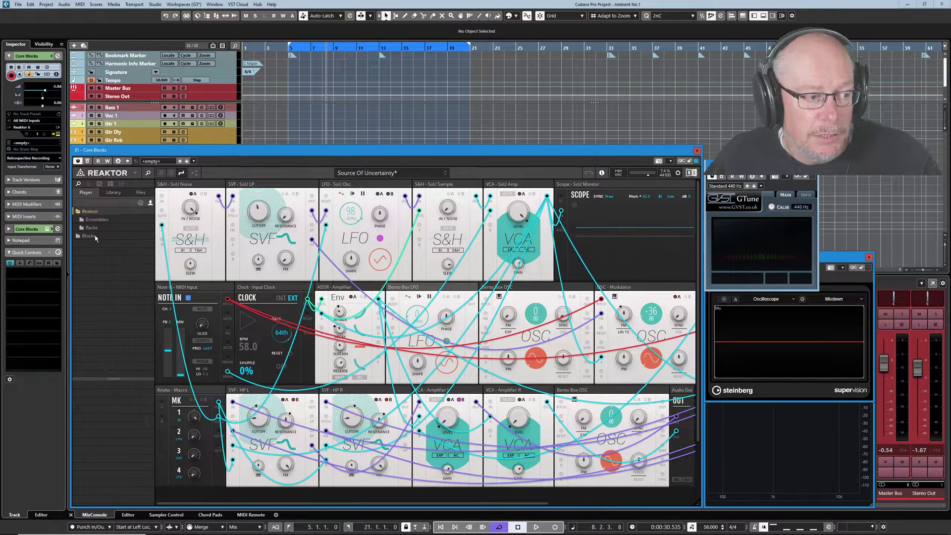
click(92, 228)
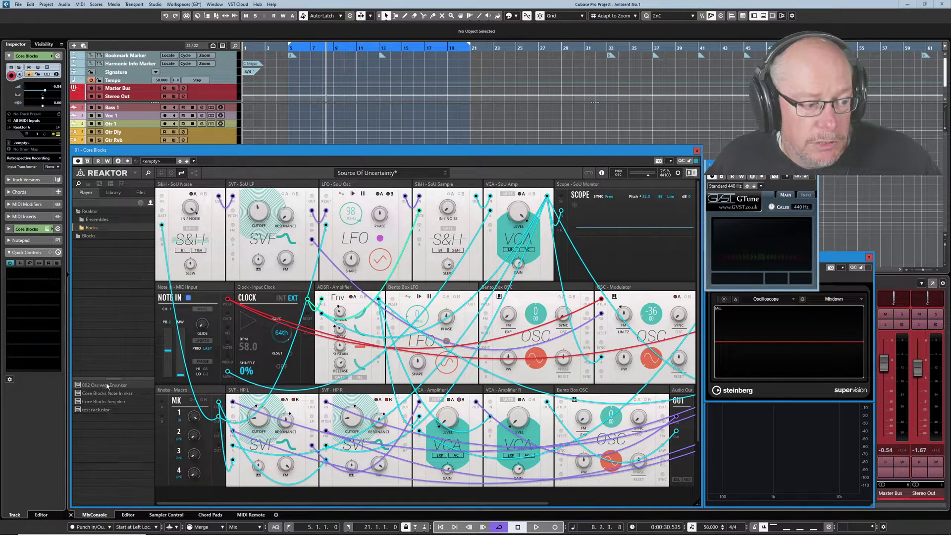
- Open 002 Osc with Env.nksr without saving Source Of Uncertainty, then show the factory Library view
double_click(93, 386)
click(487, 297)
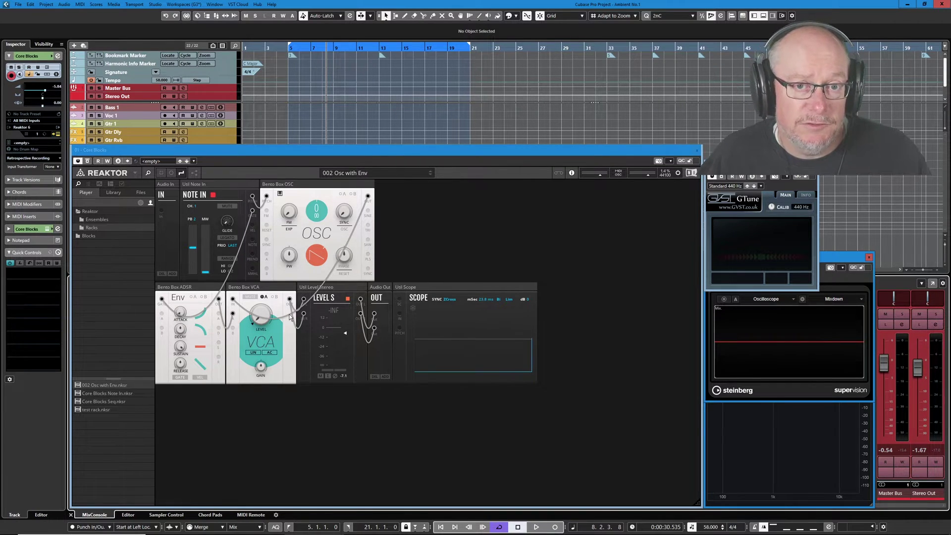
click(113, 193)
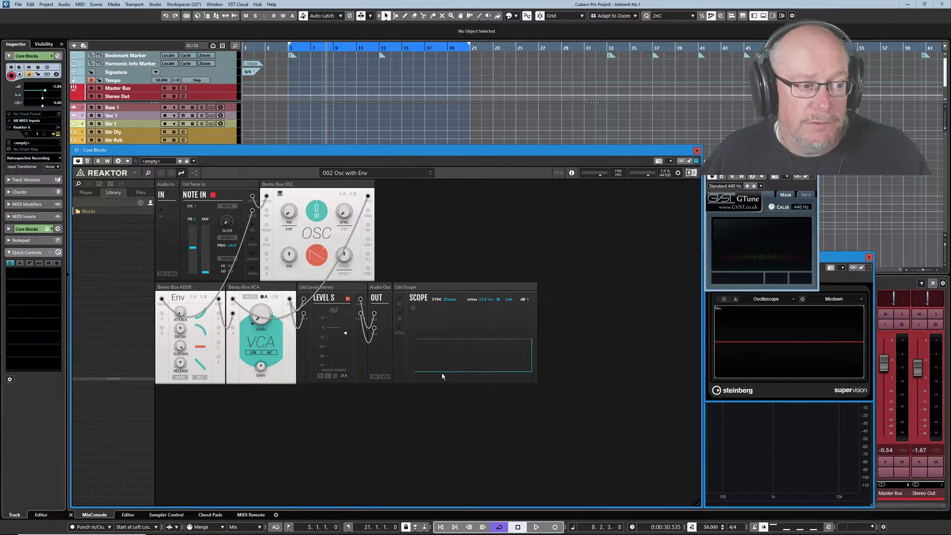
click(140, 203)
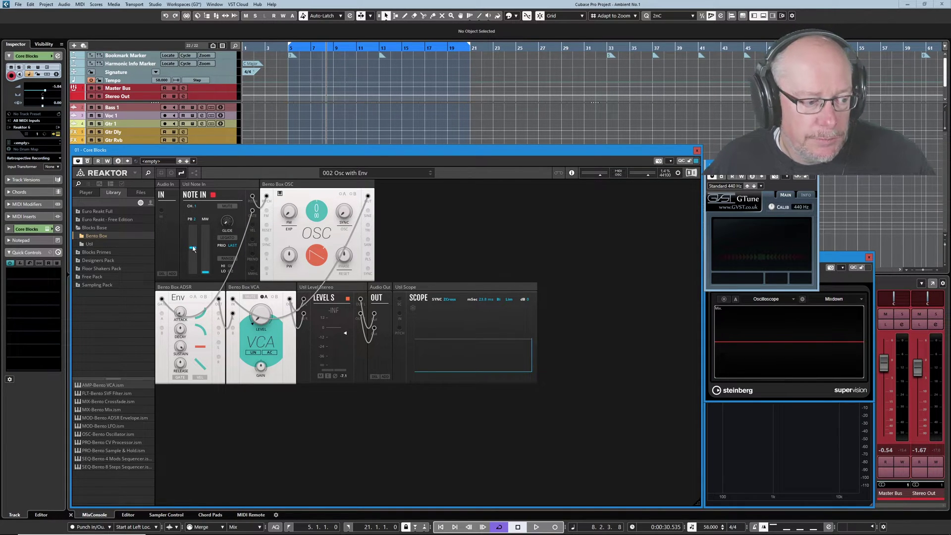
- Load Chiptune Mayhem.nksr from the Player's Racks > Lead folder
click(85, 192)
click(86, 268)
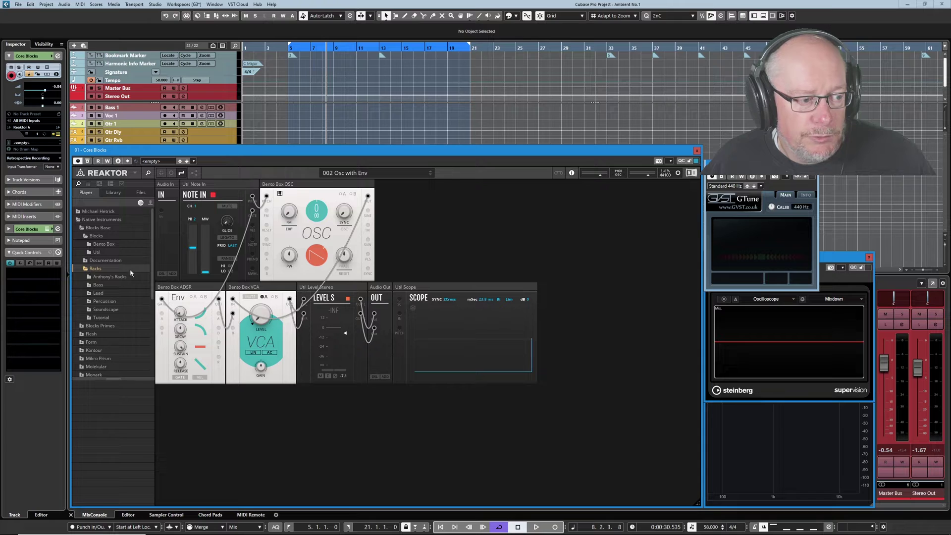
click(98, 293)
double_click(106, 402)
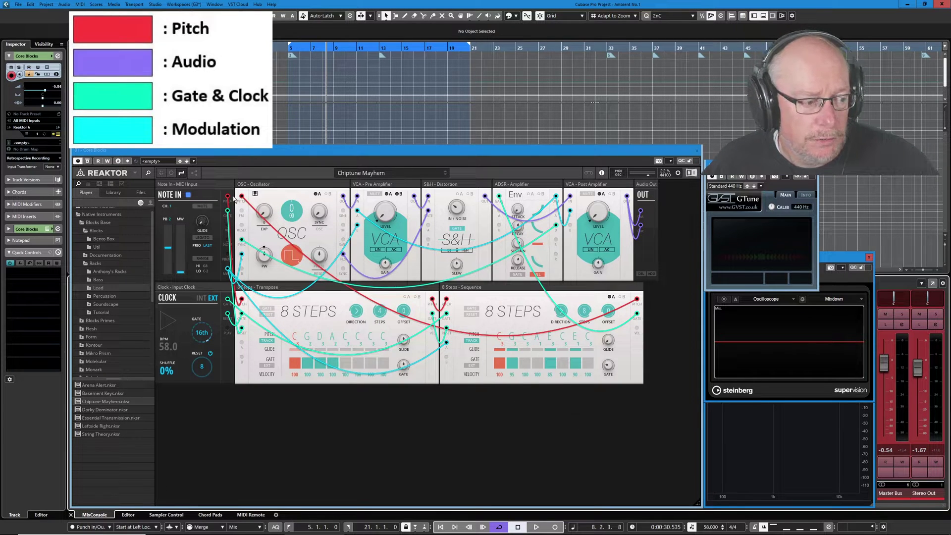
- Reopen 002 Osc with Env via the Reaktor menu's File > Recent Files
click(135, 172)
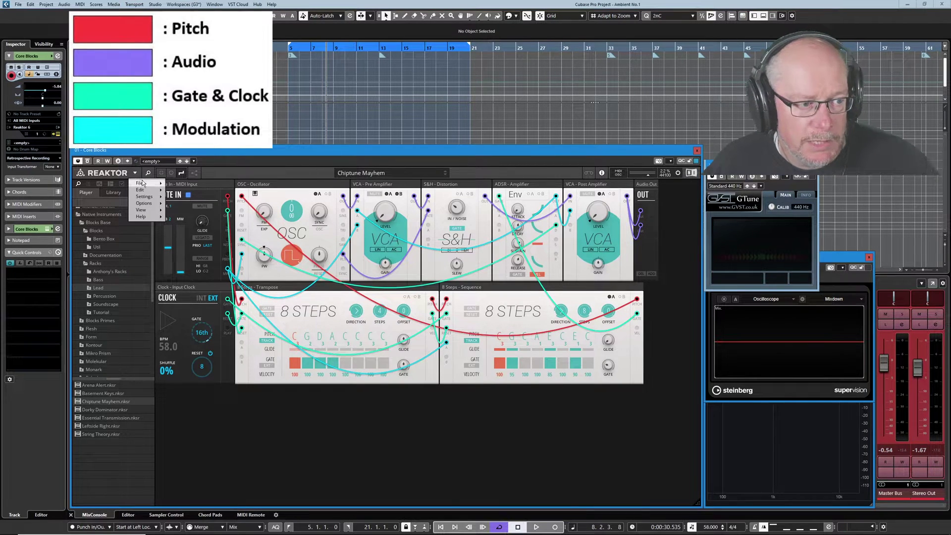
mouse_move(142, 184)
mouse_move(199, 207)
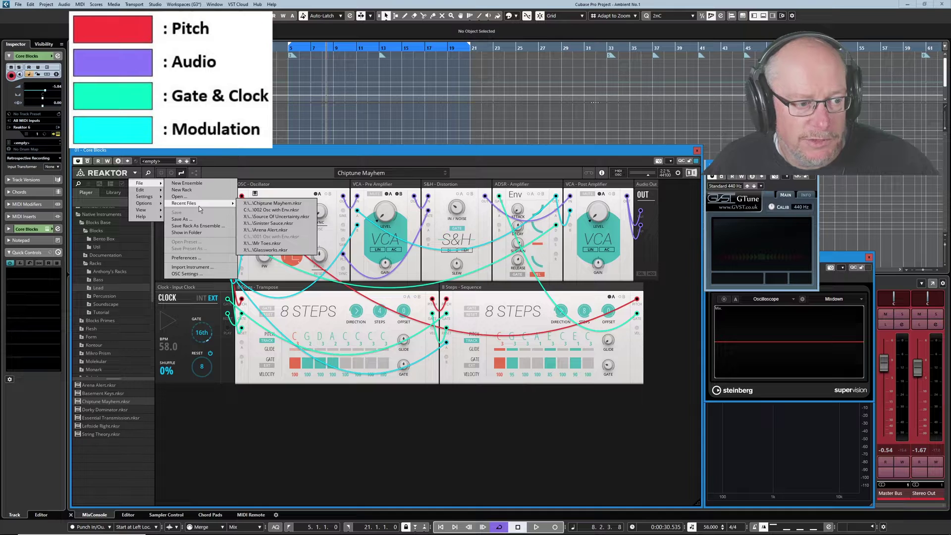
click(266, 210)
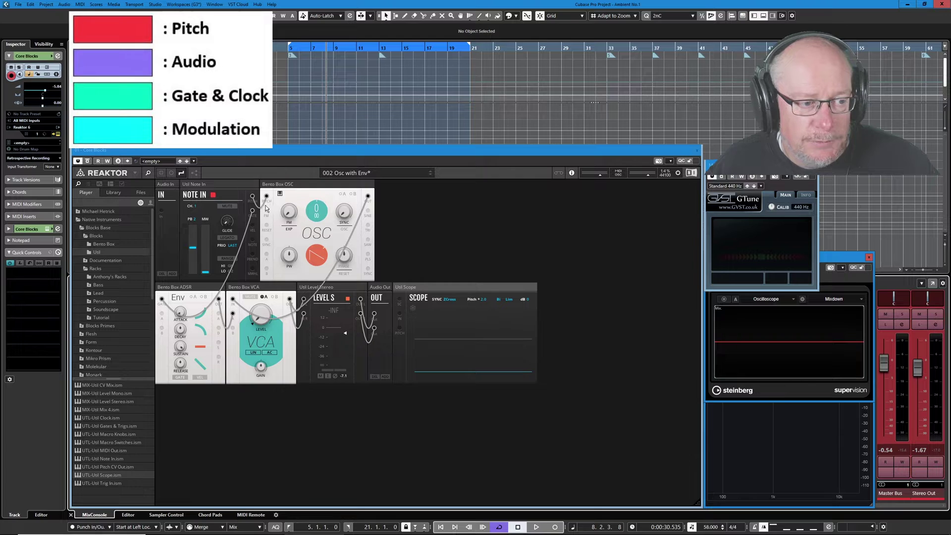
- Set the Util Scope's sync to Free and its time base to mSec instead of Pitch
mouse_move(253, 197)
mouse_down()
mouse_move(423, 231)
mouse_move(430, 325)
mouse_move(453, 402)
mouse_move(393, 355)
mouse_move(377, 317)
mouse_move(402, 322)
mouse_move(399, 314)
mouse_up()
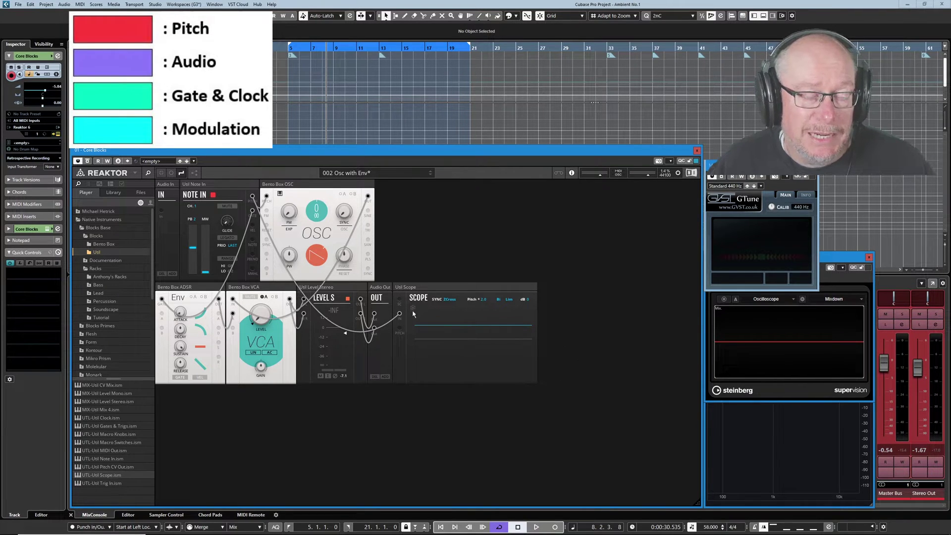
click(450, 299)
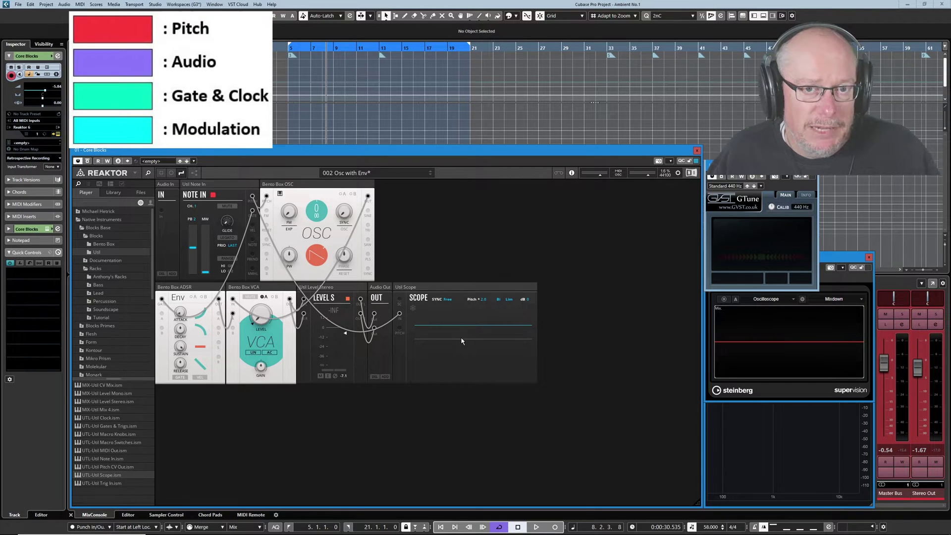
click(470, 299)
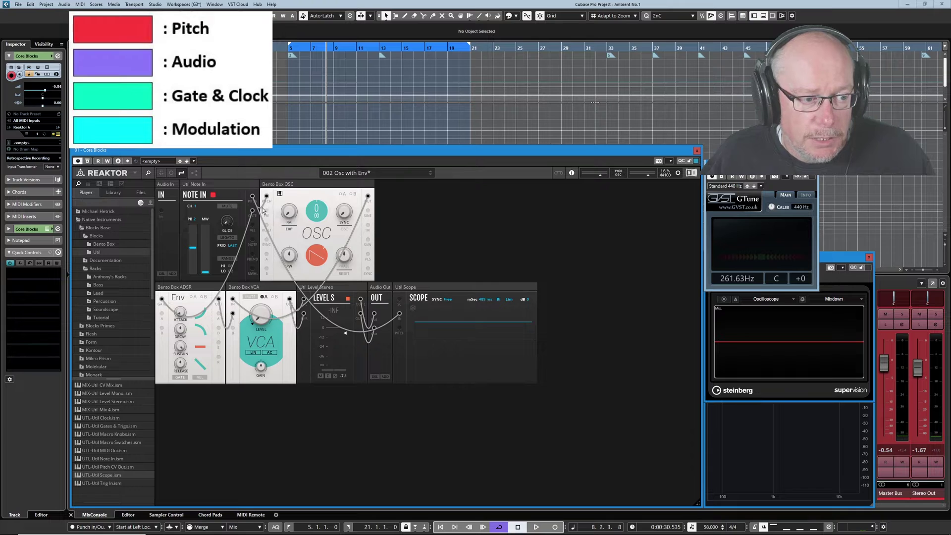
- Colour the wire into the oscillator's Pitch input red
right_click(263, 206)
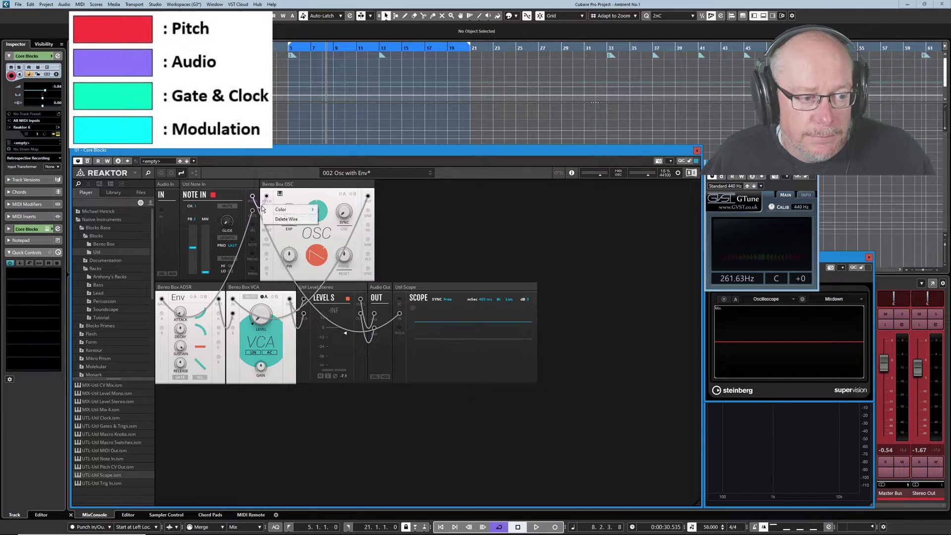
mouse_move(301, 209)
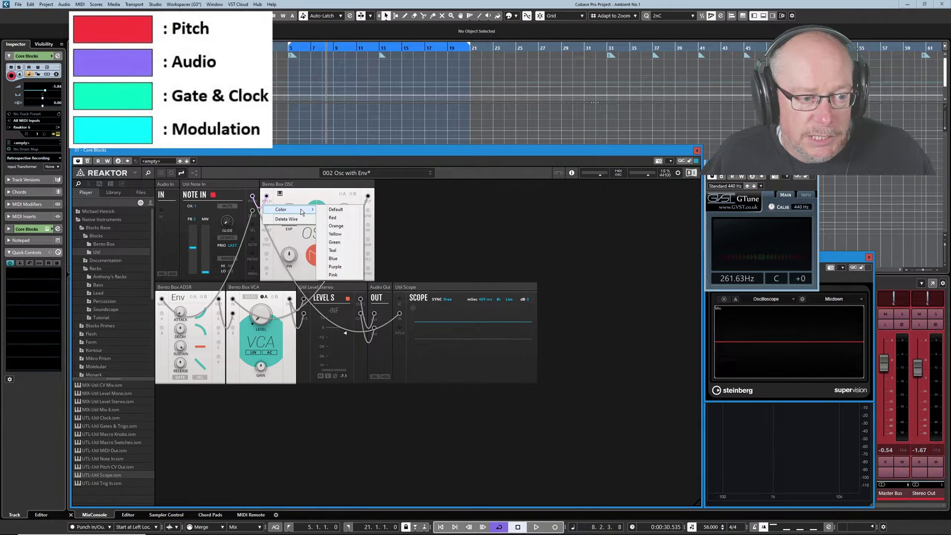
click(333, 218)
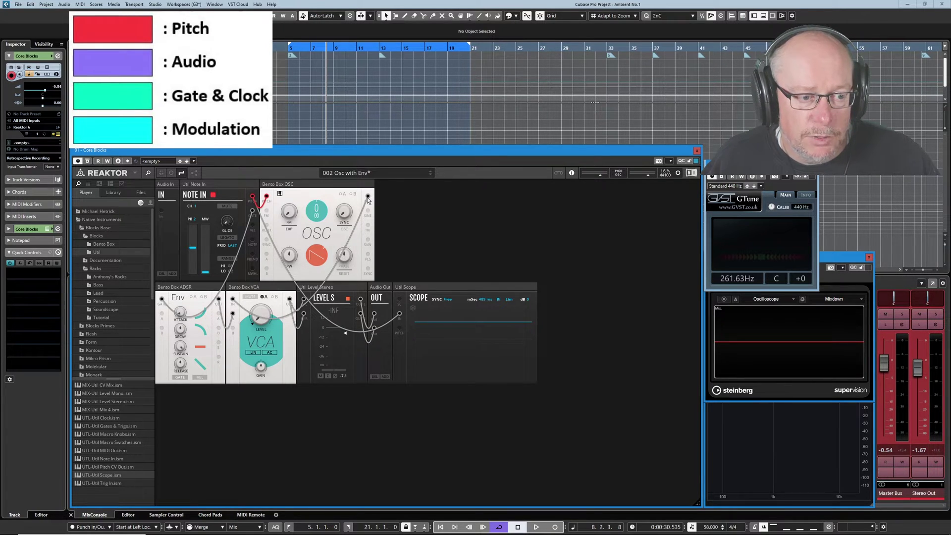
- Cable the OSC output into the Scope input and drag its time window down to about 24.4 ms
drag(368, 197, 411, 314)
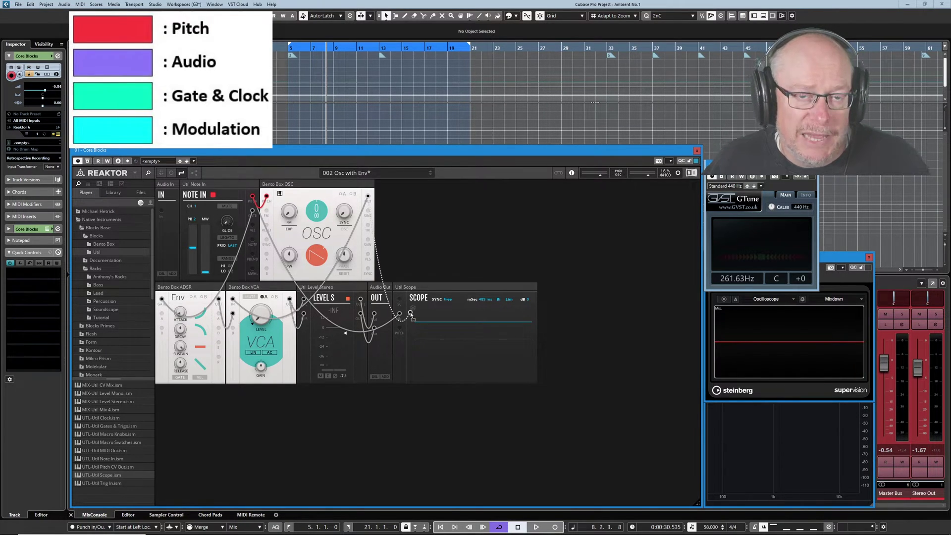
drag(410, 314, 399, 315)
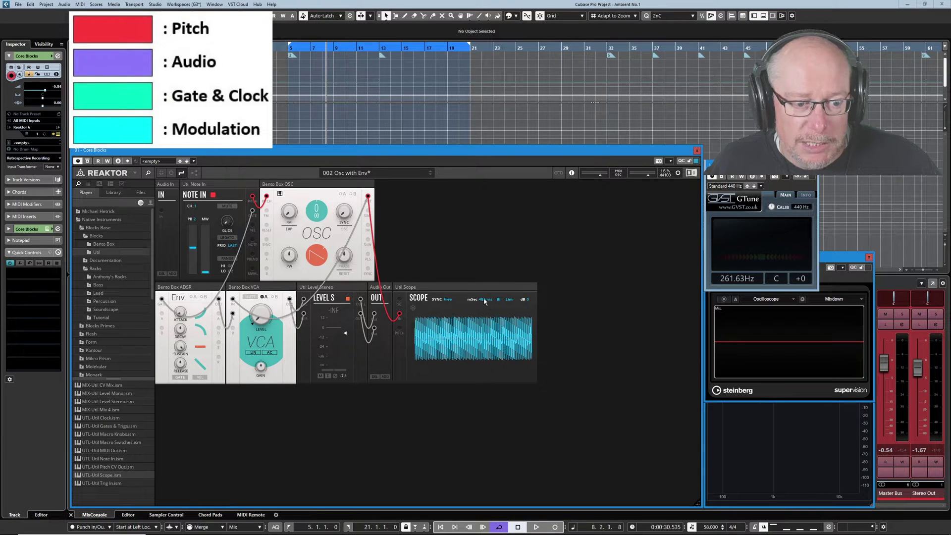
scroll(485, 302, down, 5)
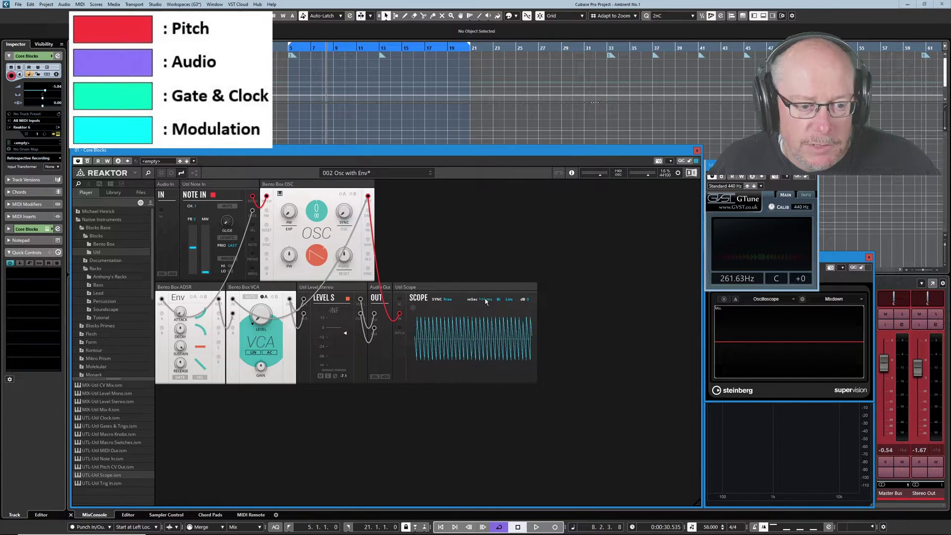
drag(485, 301, 489, 322)
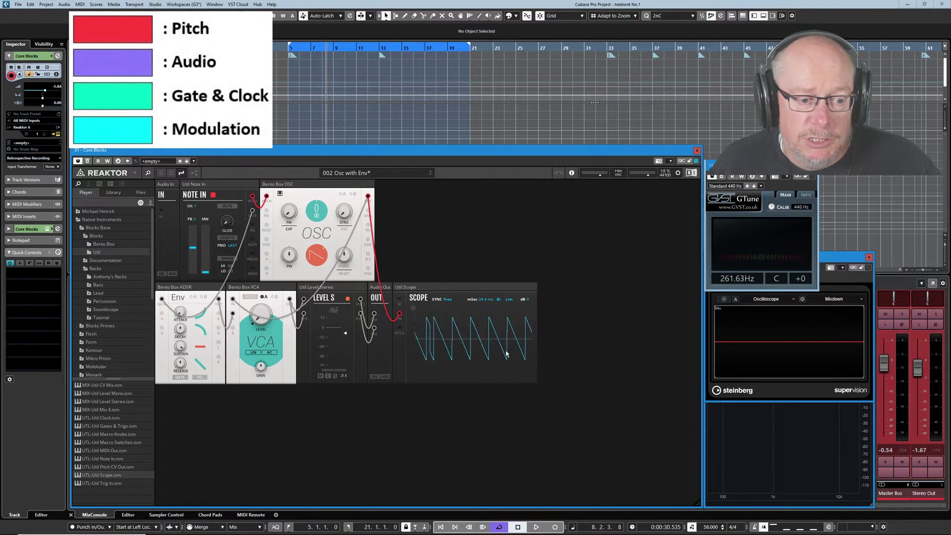
- Switch the Scope's SYNC from Free to ZCross so the sawtooth trace holds still
click(448, 300)
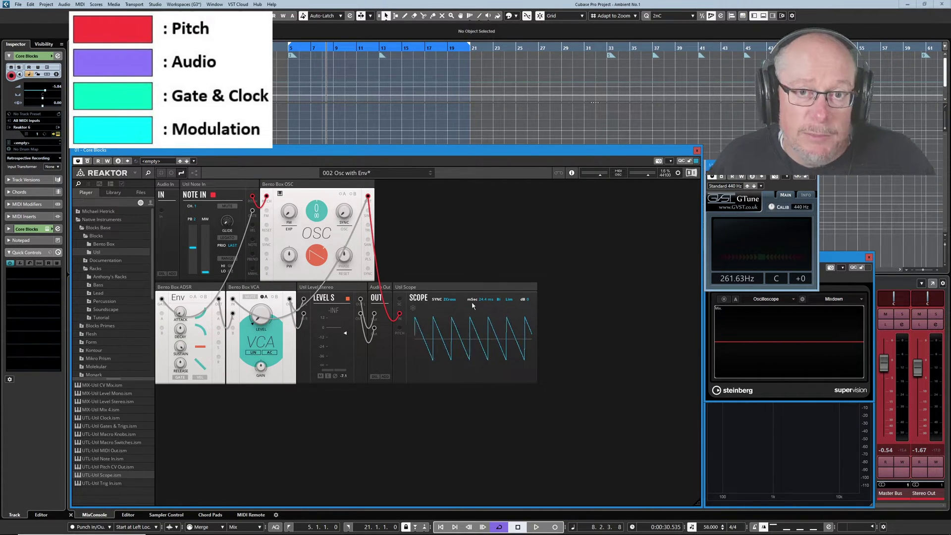
- Calculate 1000 ÷ 24.4 × 6.2 (≈254.098) in Calculator, then bring Reaktor back to the front
key(XF86Calculator)
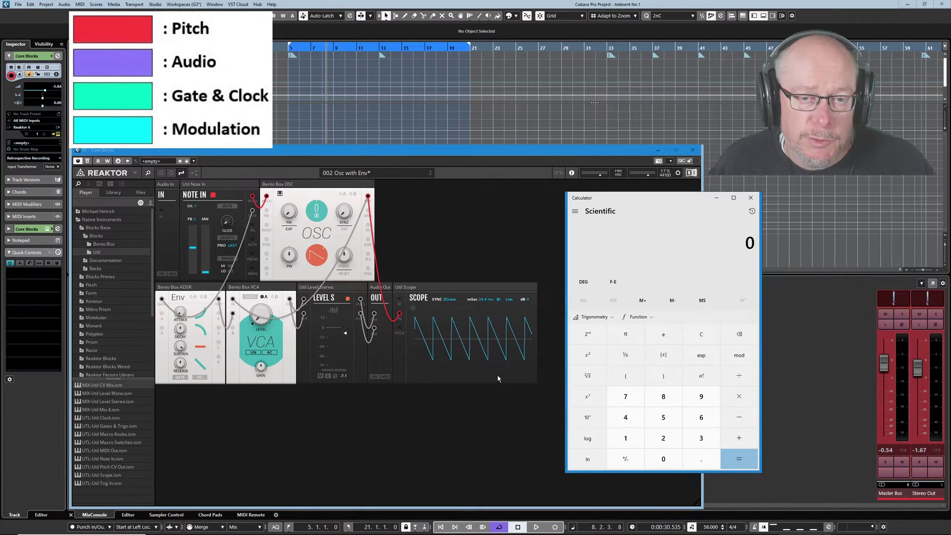
mouse_move(632, 202)
mouse_down()
mouse_move(637, 193)
mouse_move(628, 196)
mouse_up()
text(1000)
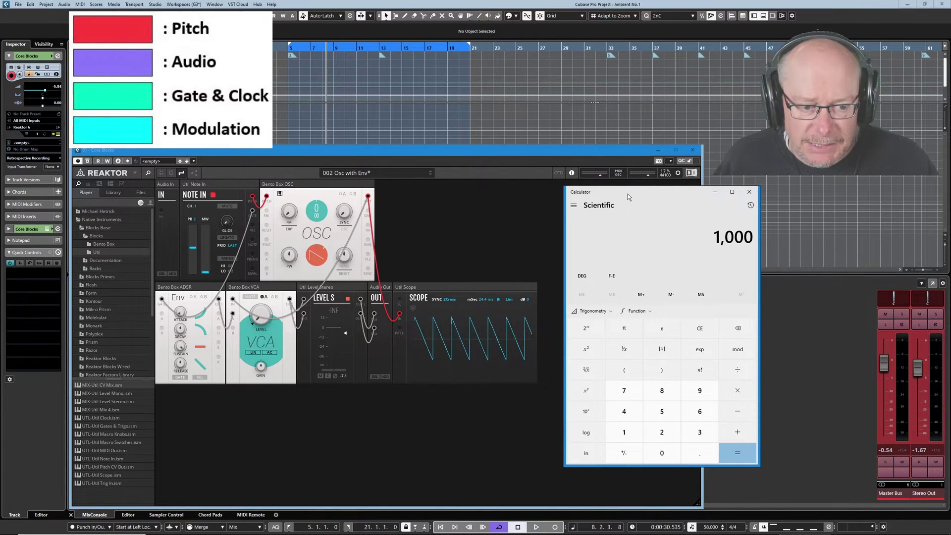
text(/24.4)
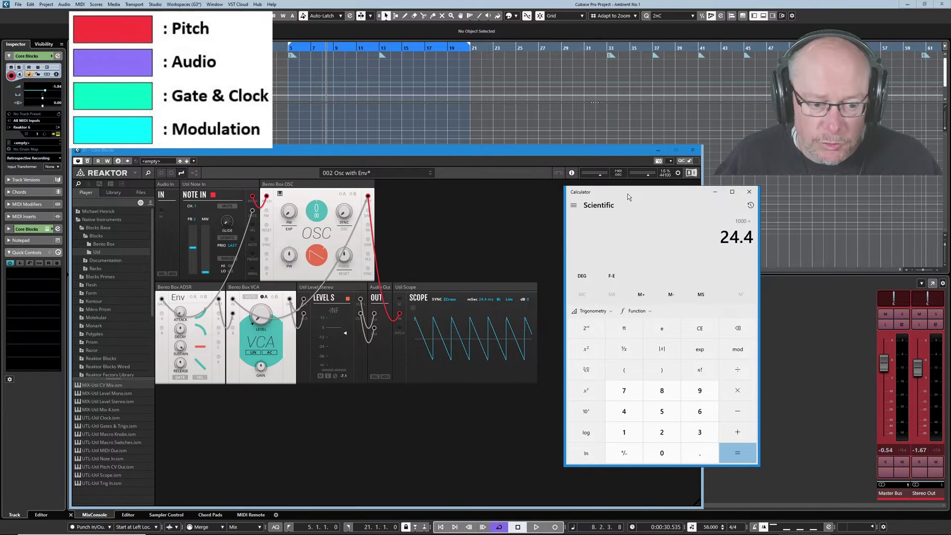
key(Return)
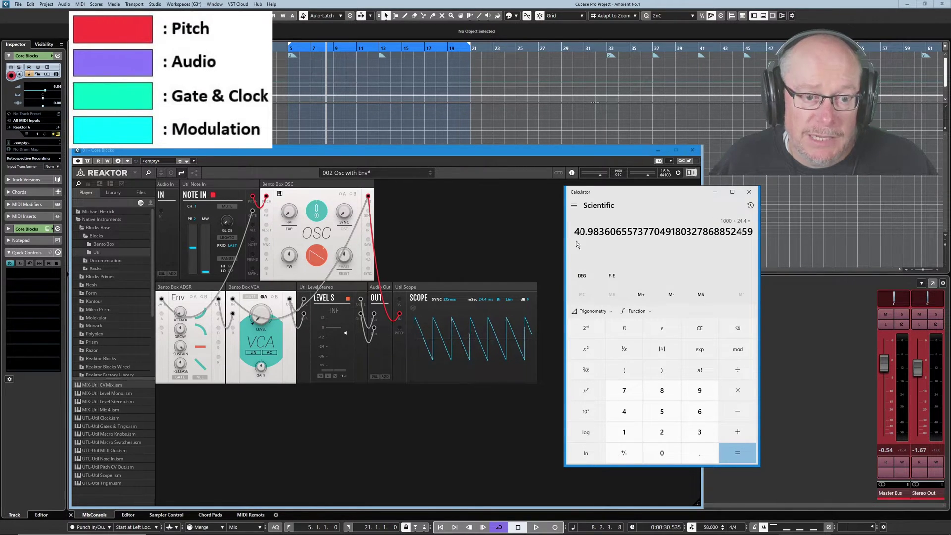
key(asterisk)
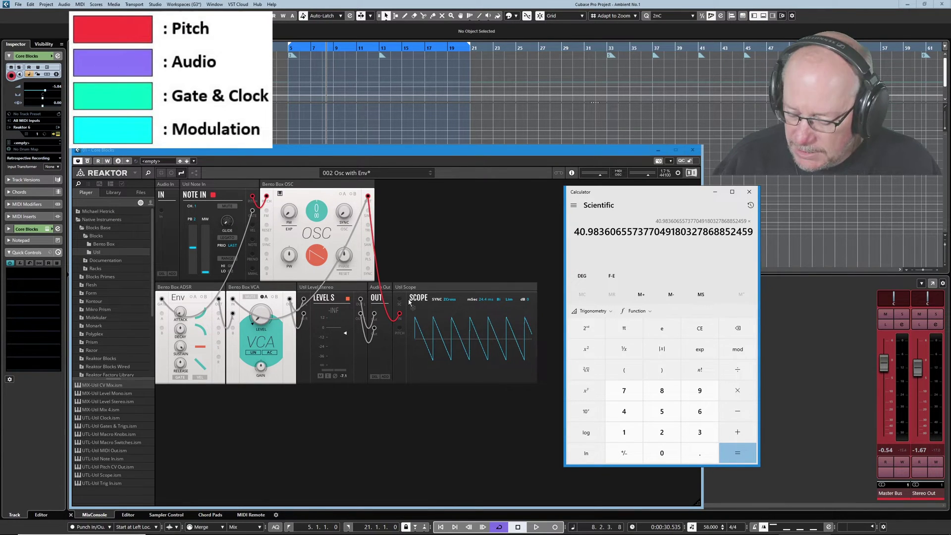
text(6.2)
key(Return)
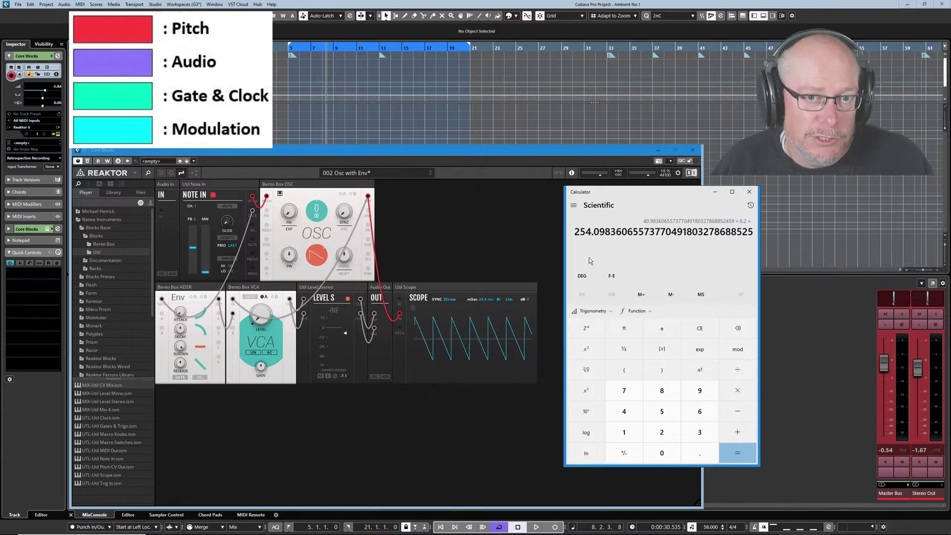
drag(607, 148, 608, 152)
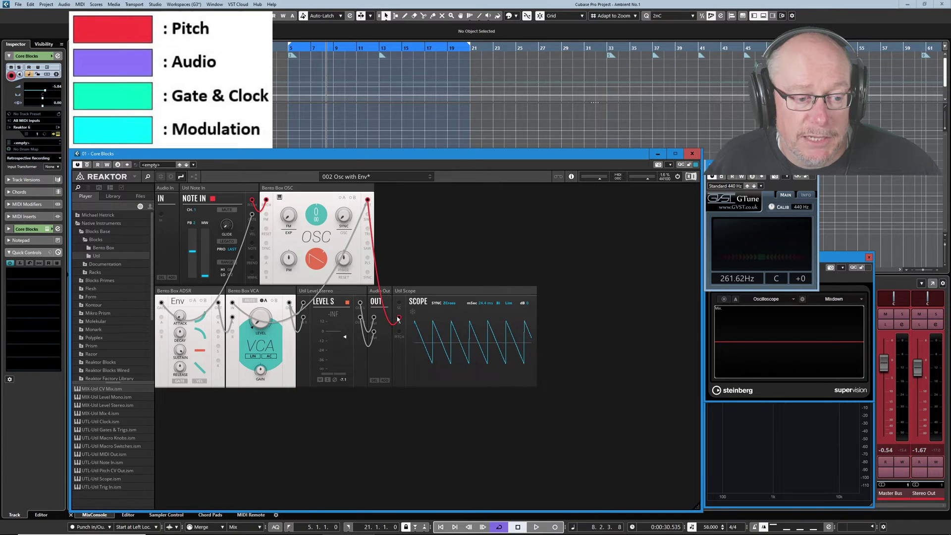
- Unplug the oscillator from the scope and colour the oscillator's output wire purple
drag(399, 320, 401, 320)
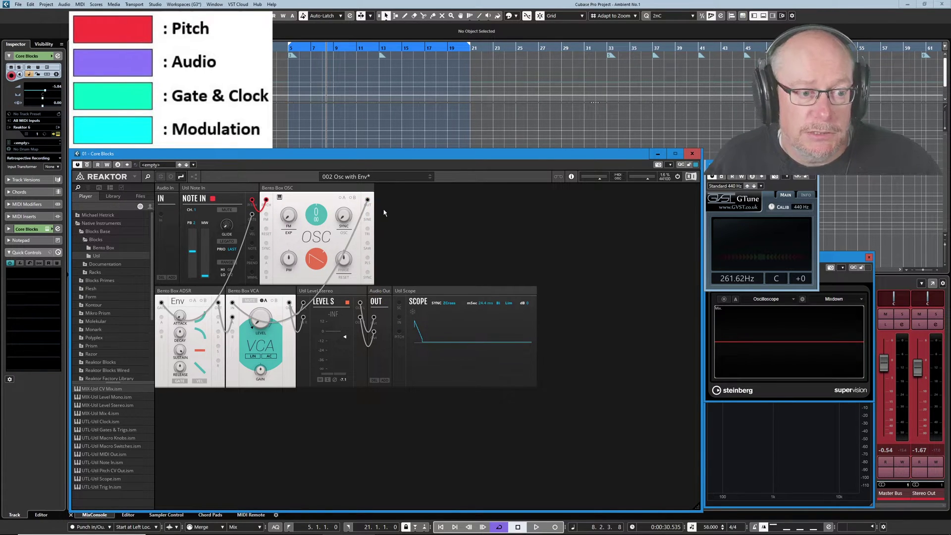
right_click(356, 224)
mouse_move(392, 229)
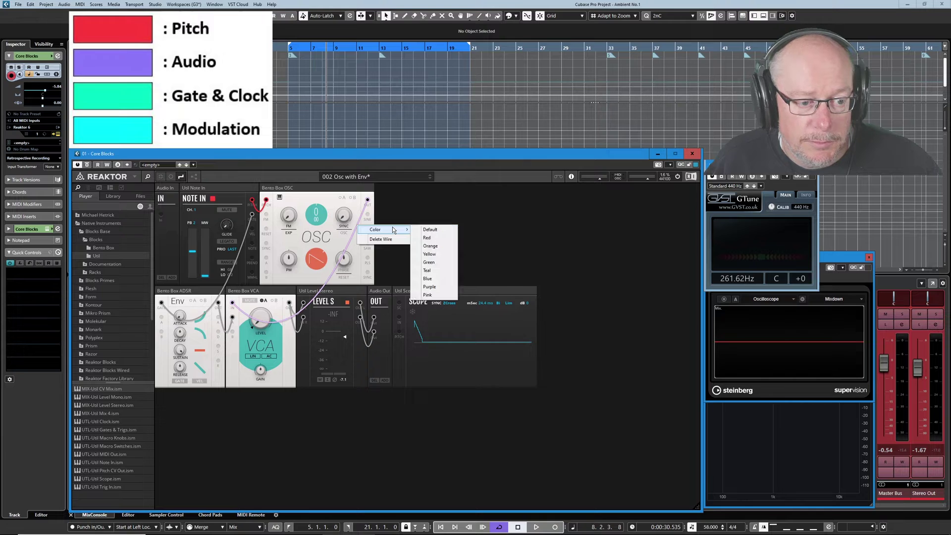
click(434, 286)
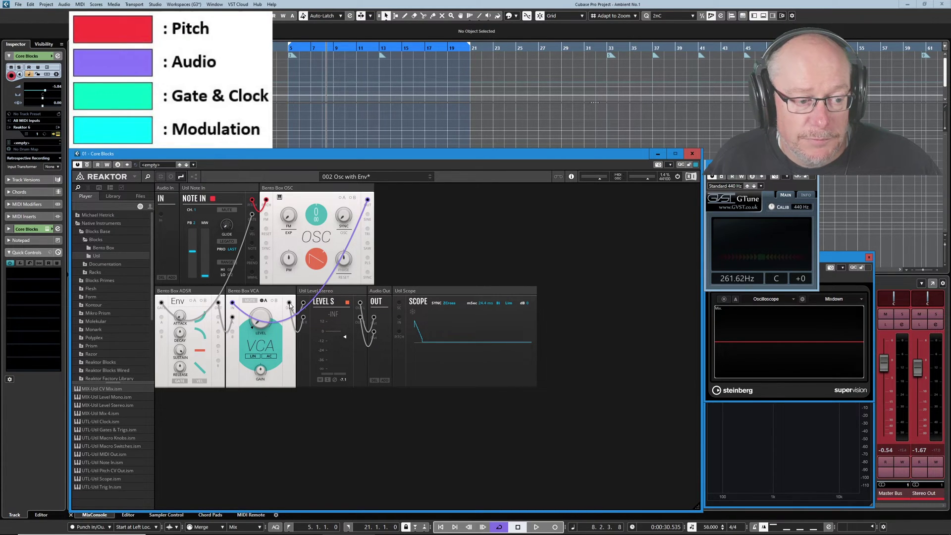
- Patch the VCA into Level S, then wire Level S's lower output to Audio Out's lower input in purple
drag(290, 305, 293, 319)
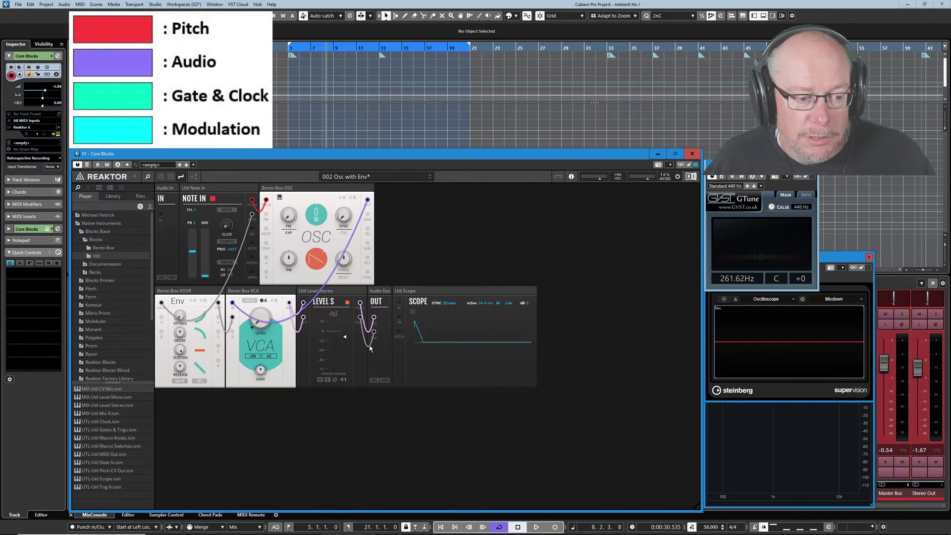
drag(370, 347, 370, 348)
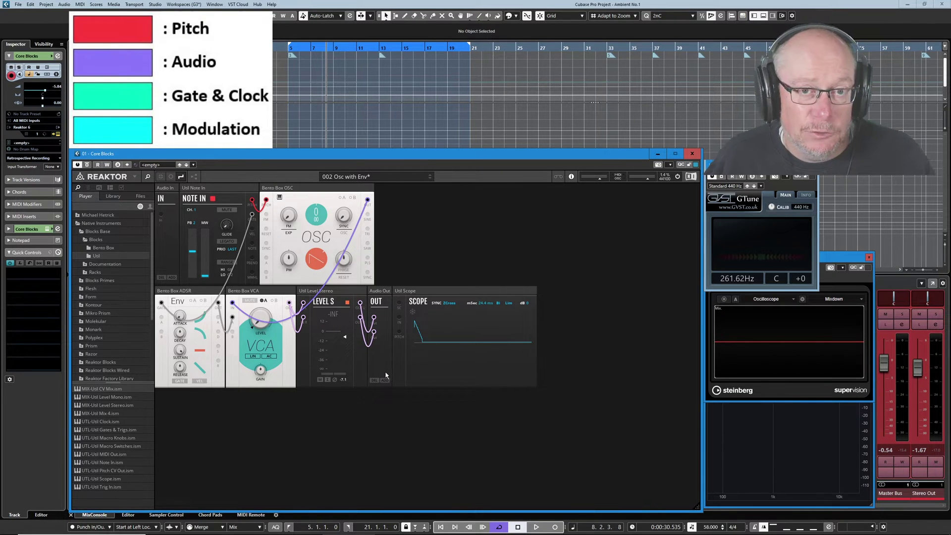
right_click(367, 348)
mouse_move(396, 351)
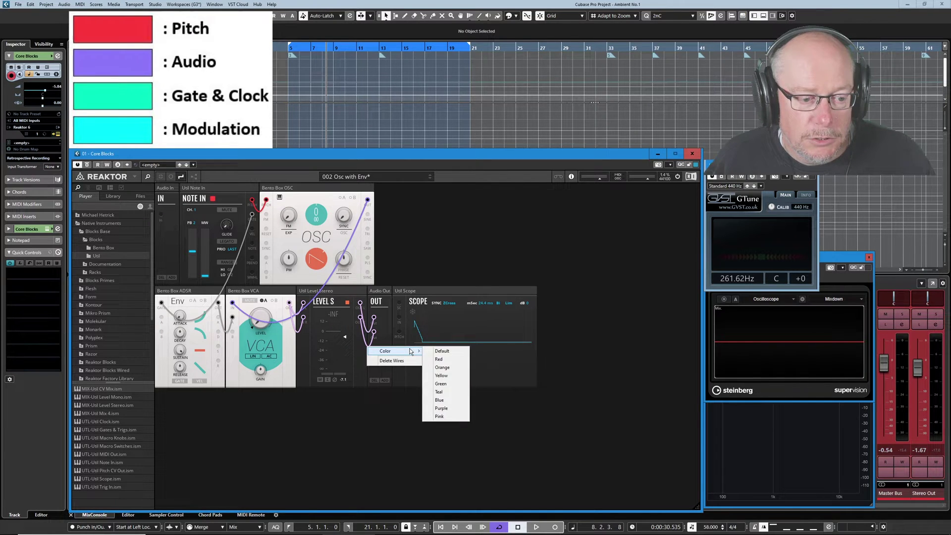
click(442, 409)
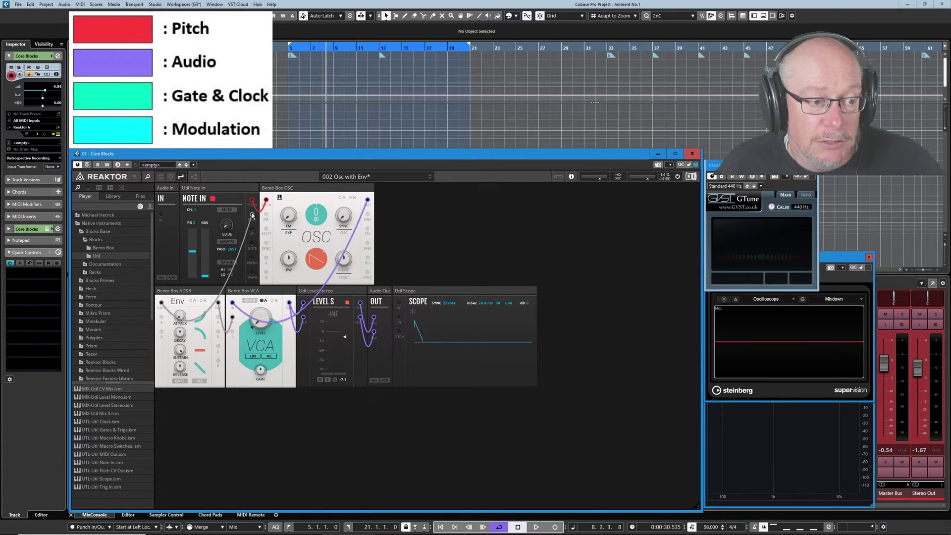
mouse_move(253, 215)
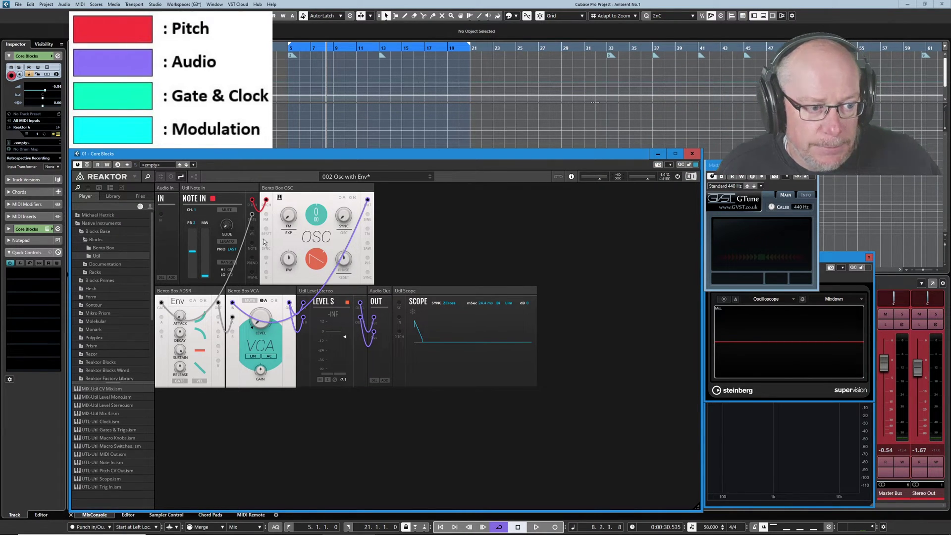
- Colour the grey Note In gate wire into the envelope green
right_click(243, 244)
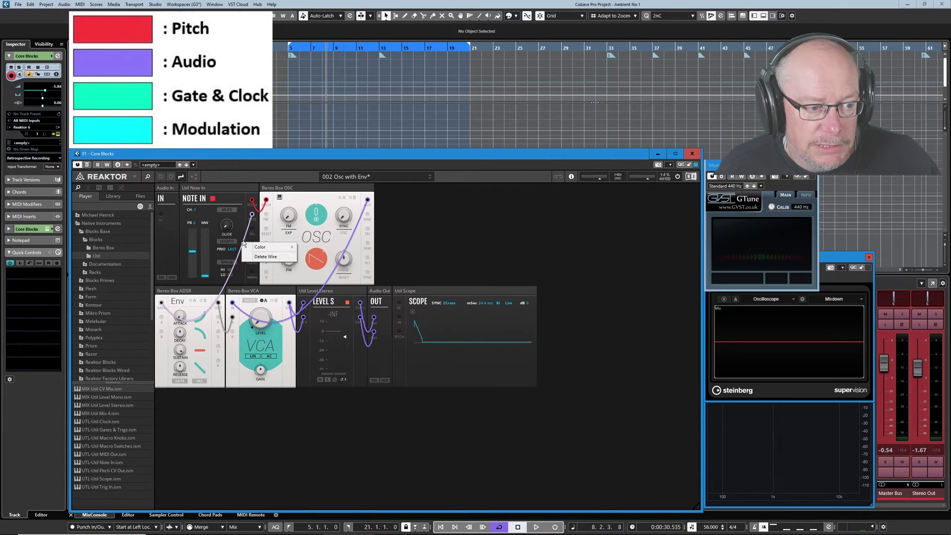
mouse_move(277, 248)
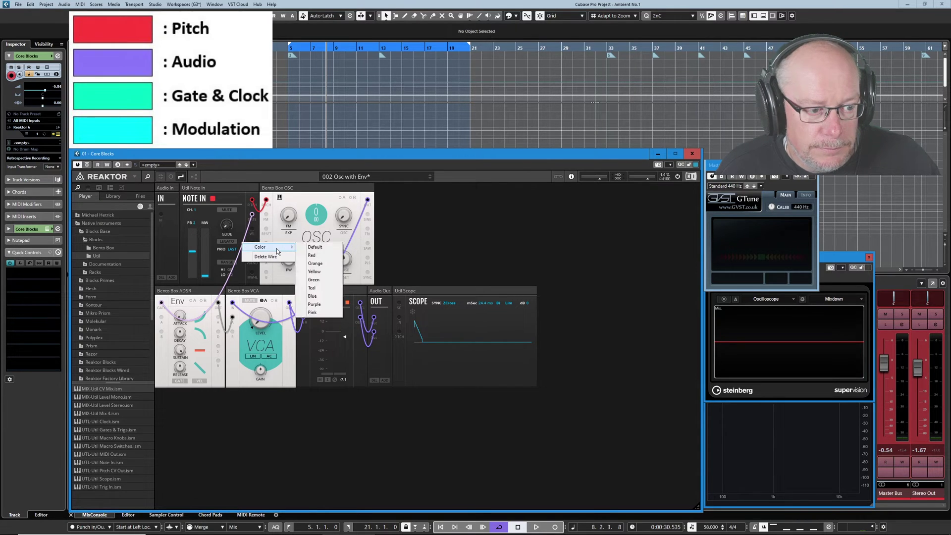
click(313, 280)
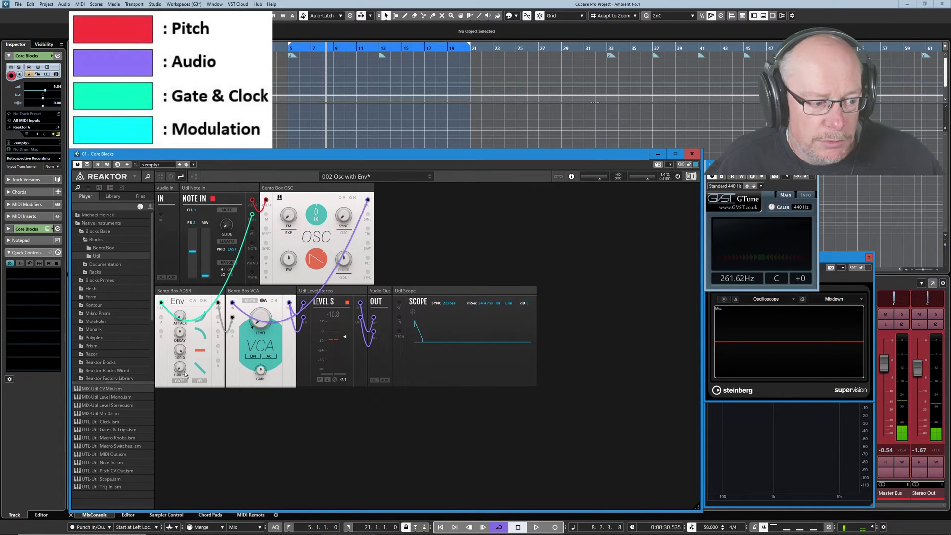
- Set ADSR Release to 99.5 ms and VCA Level to 100, and colour the envelope's output wire blue
drag(185, 373, 186, 377)
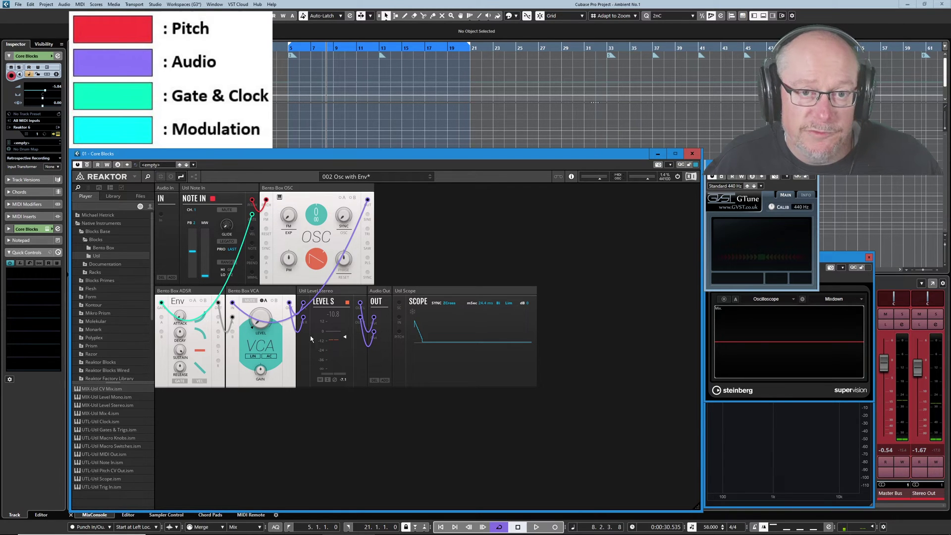
drag(256, 327, 257, 305)
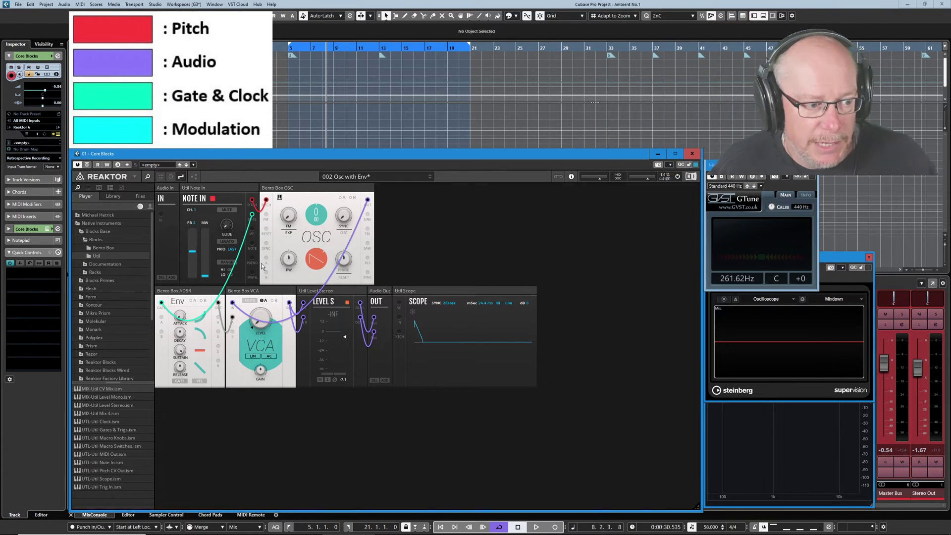
right_click(222, 321)
mouse_move(269, 326)
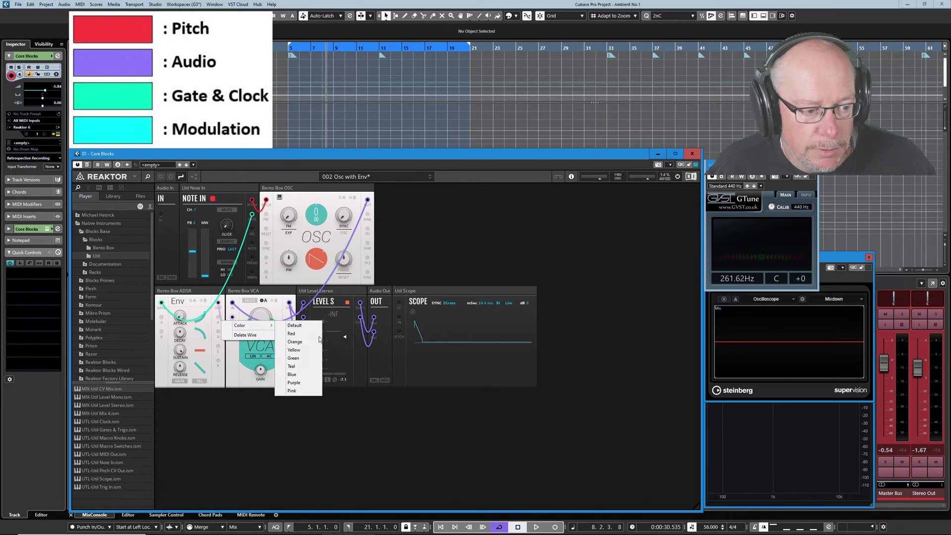
click(293, 376)
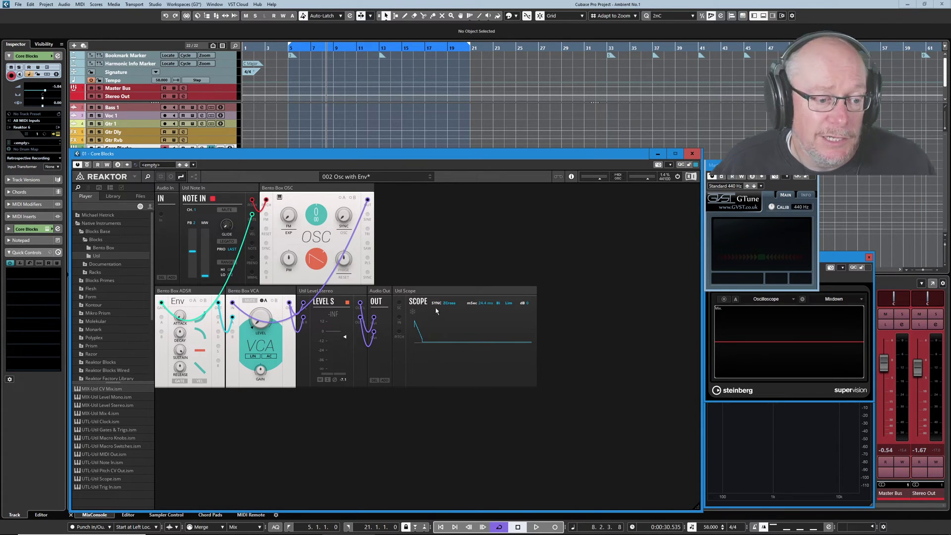
right_click(353, 231)
mouse_move(381, 236)
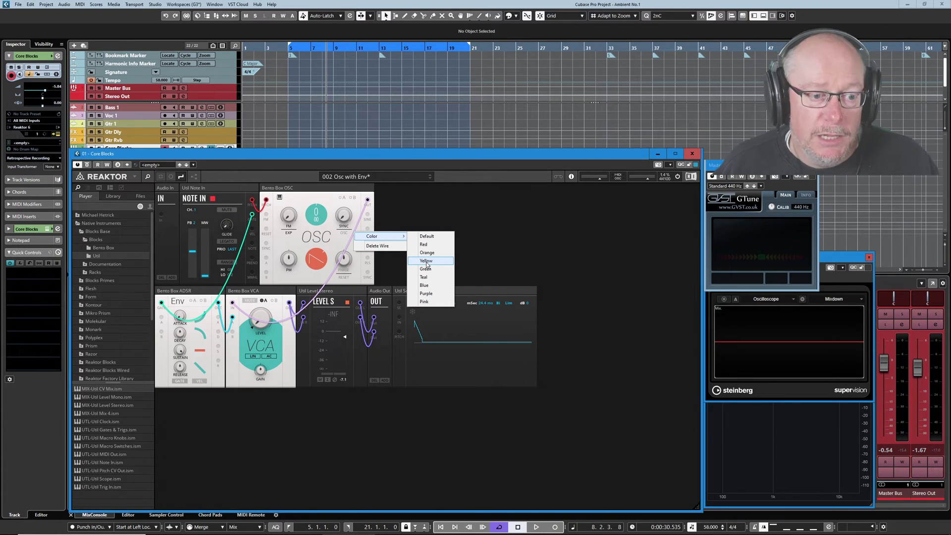
click(531, 238)
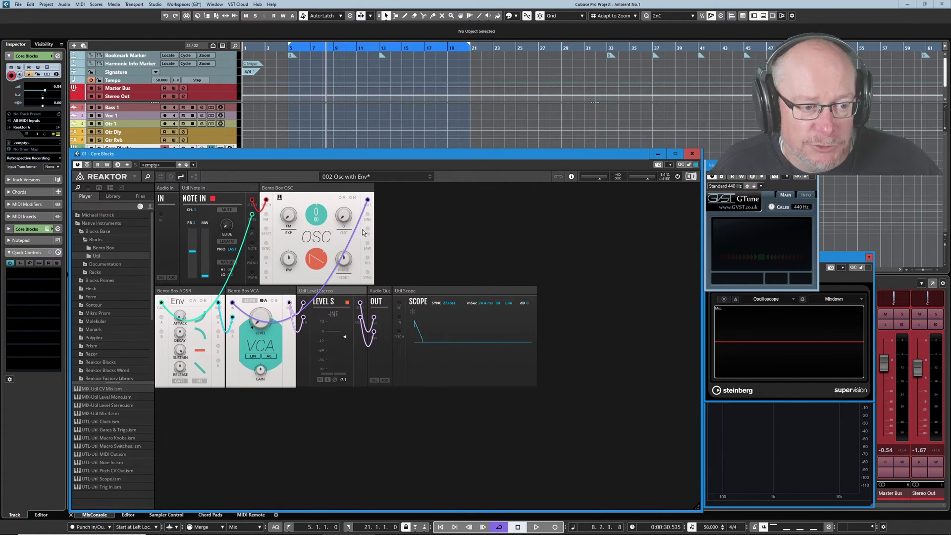
drag(367, 230, 399, 318)
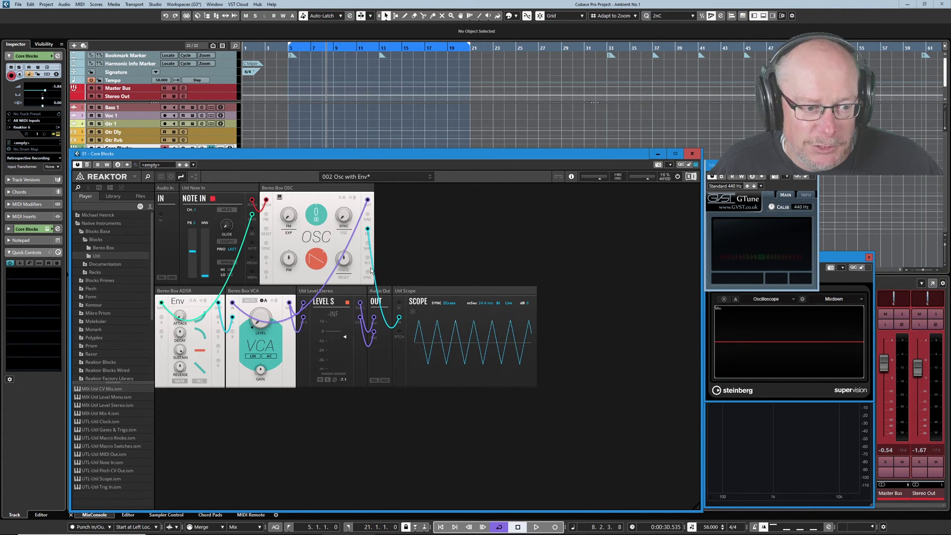
right_click(369, 245)
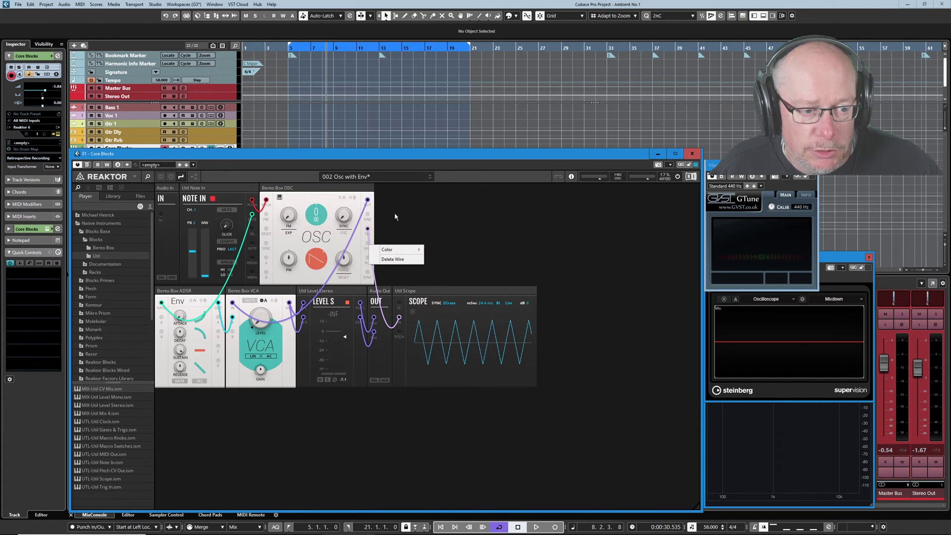
mouse_move(396, 249)
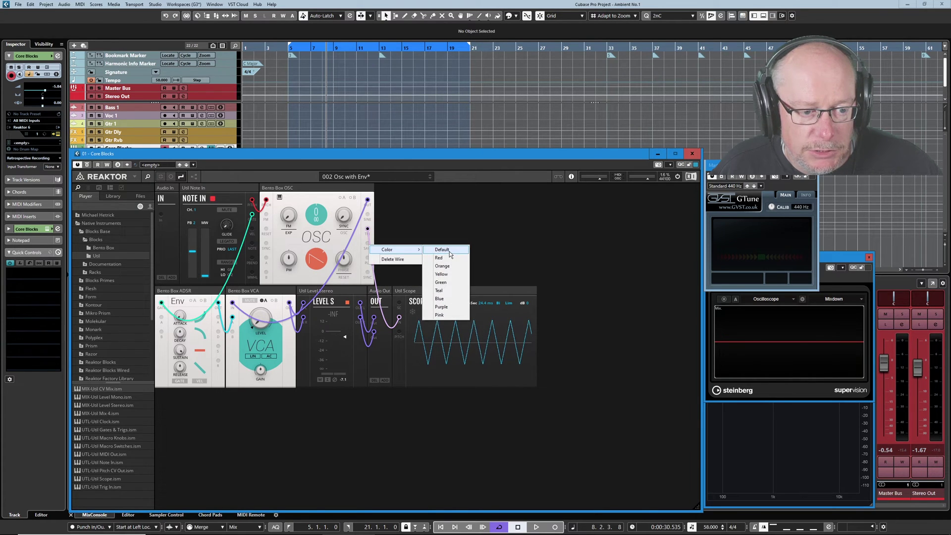
click(450, 251)
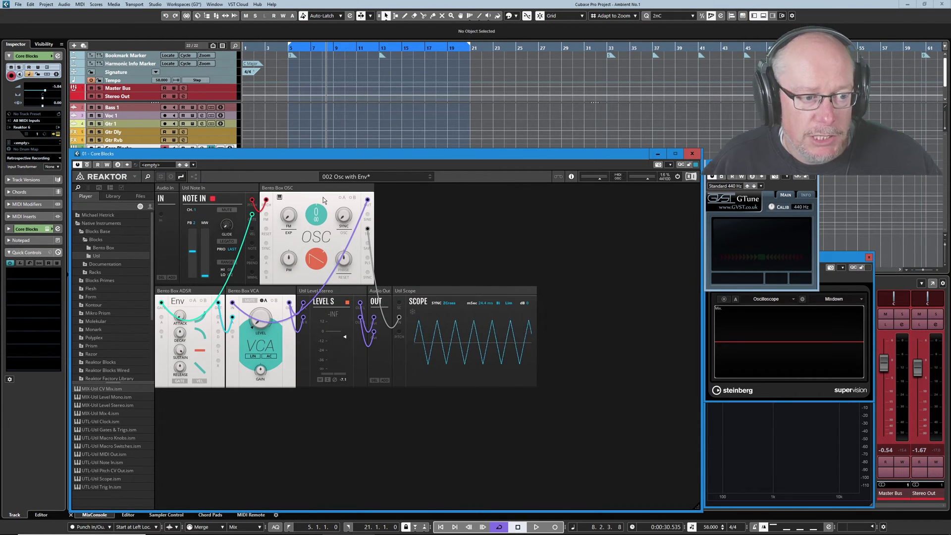
mouse_move(326, 189)
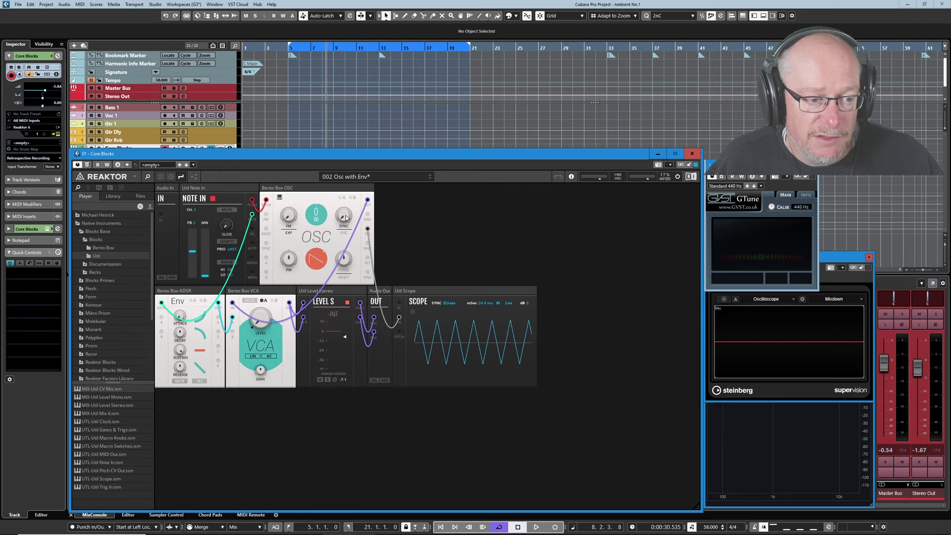
mouse_move(345, 217)
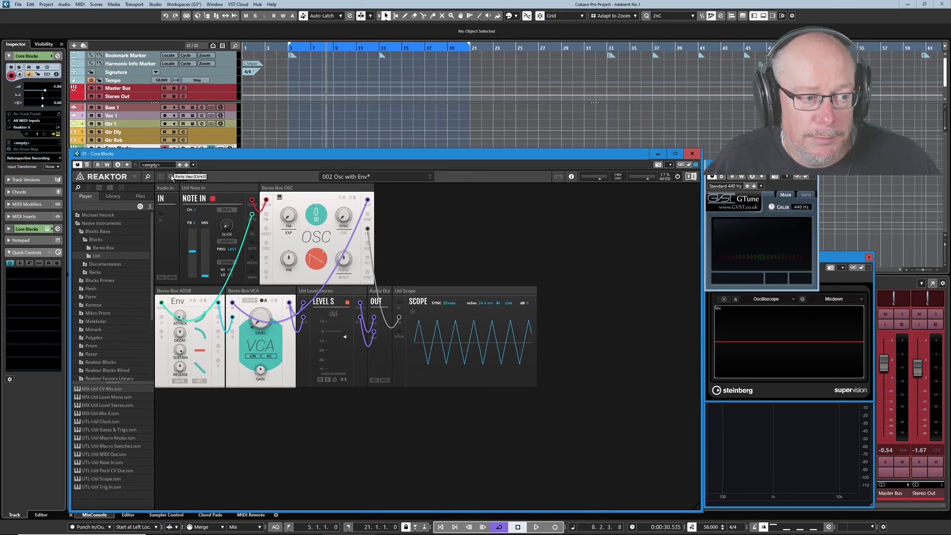
- Switch the rack to Ports View, hiding the patch cables
click(172, 178)
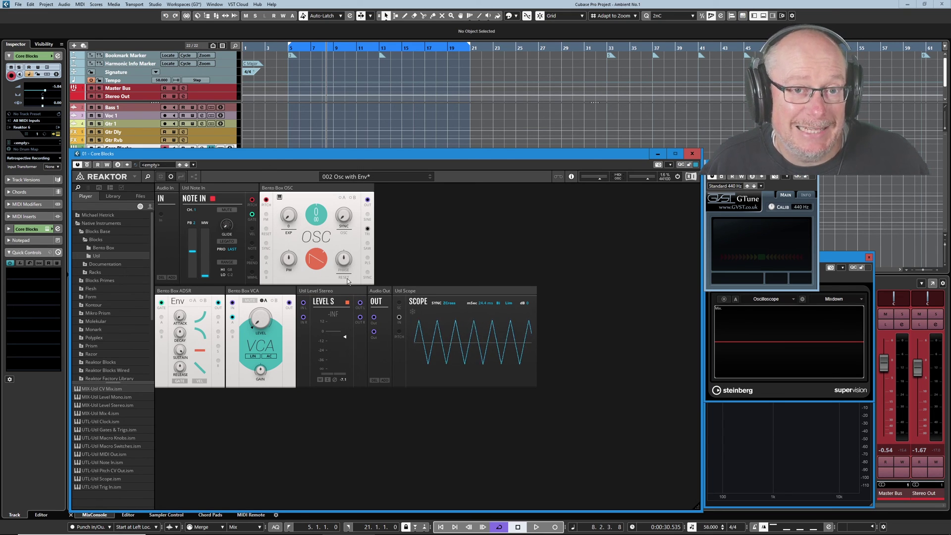
- Switch the rack to Ports and Wires View so the coloured cables reappear
click(181, 177)
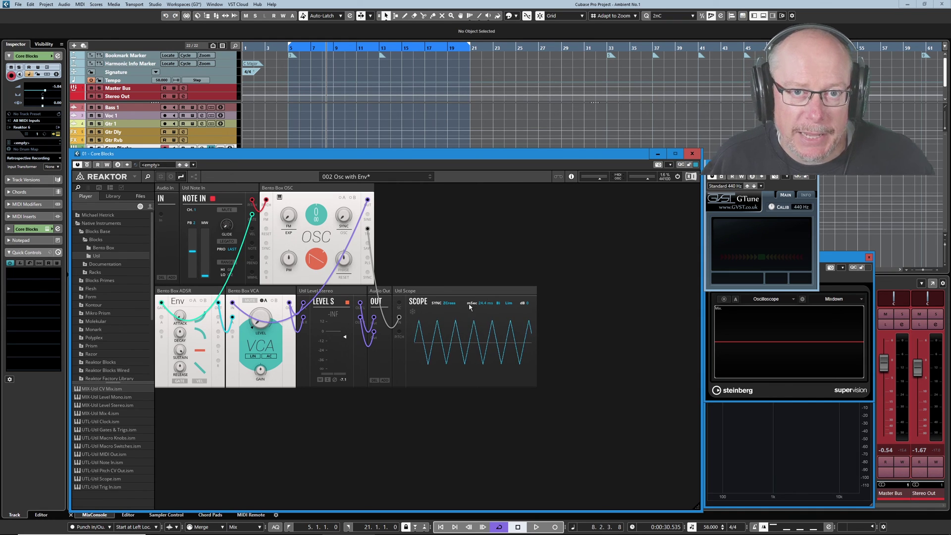